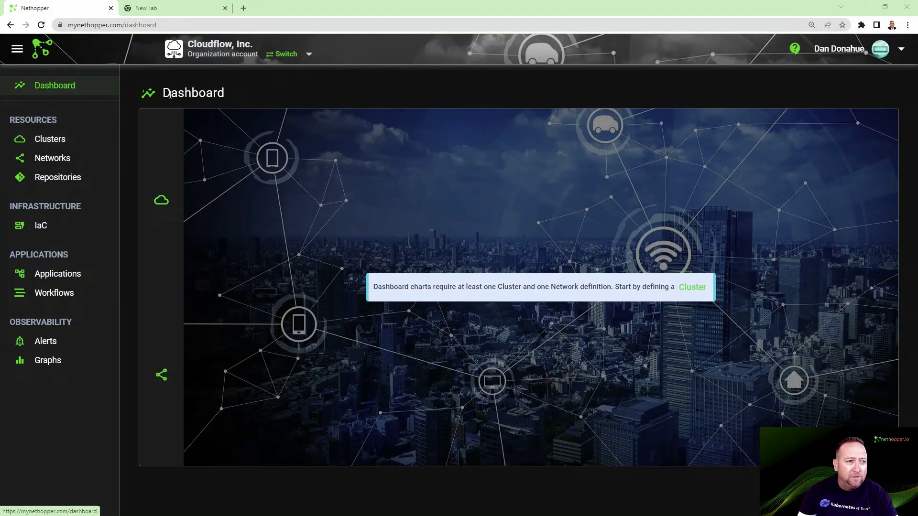
Step: Define a new cluster named onprem-ops, located in New Hampshire, with context minikube
click(46, 143)
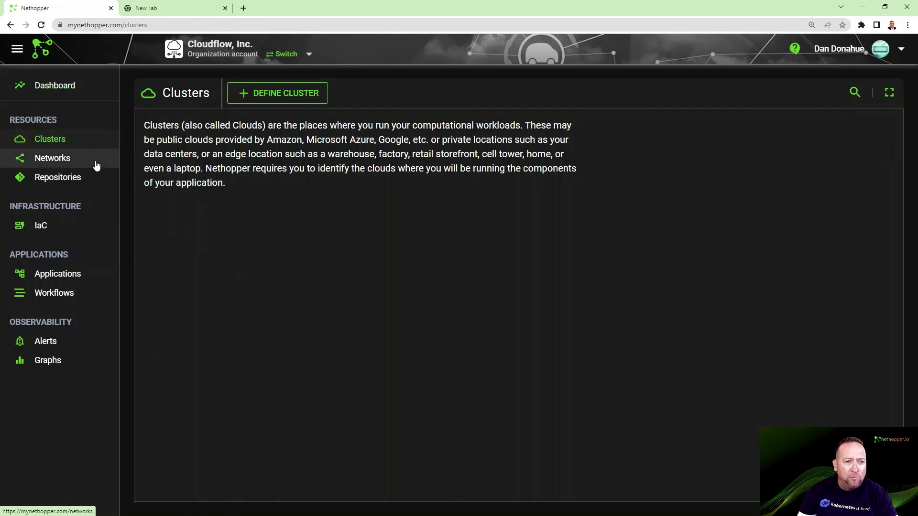
click(296, 94)
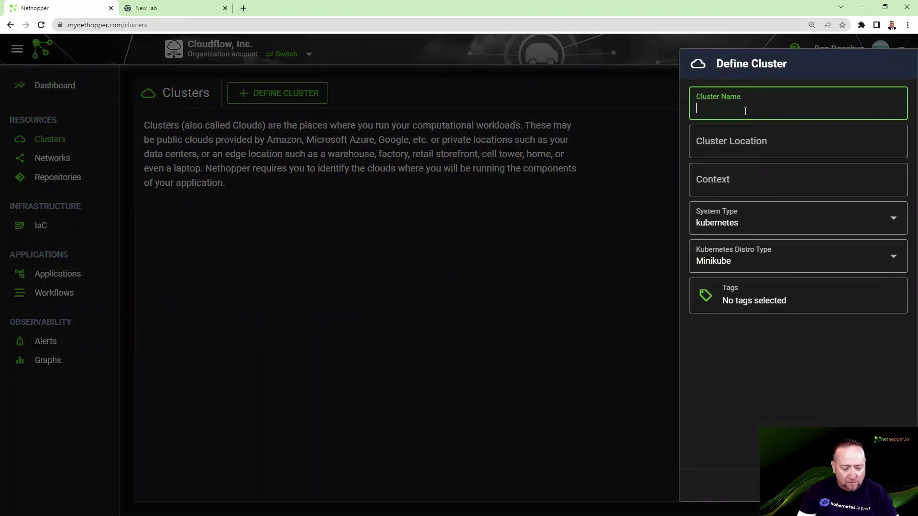
text(onprem)
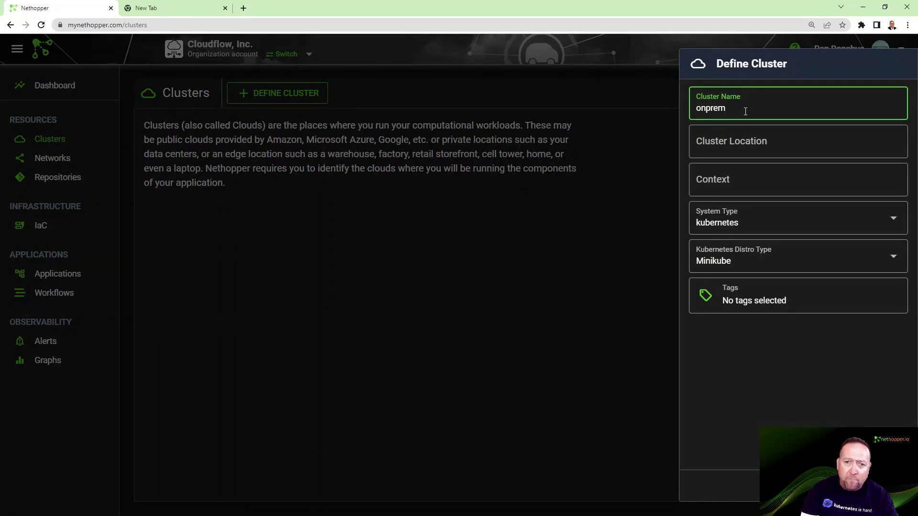
text(-)
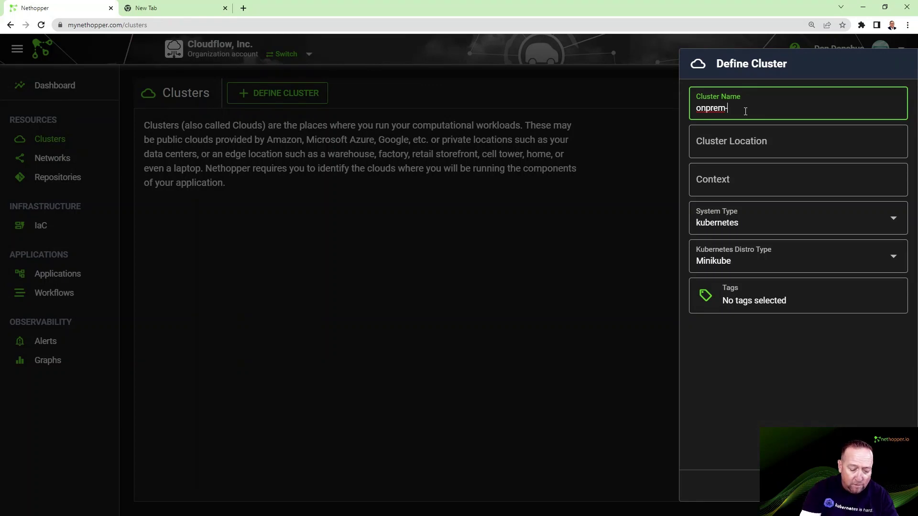
text(ops)
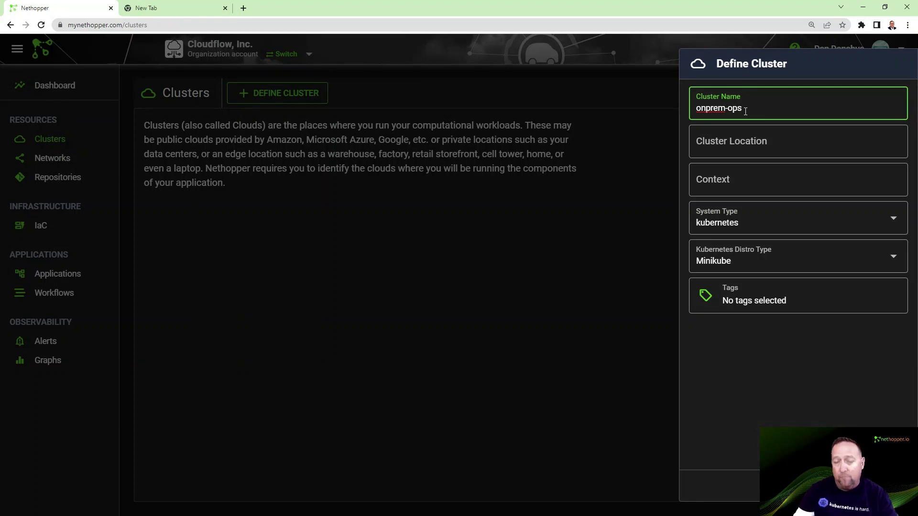
click(738, 143)
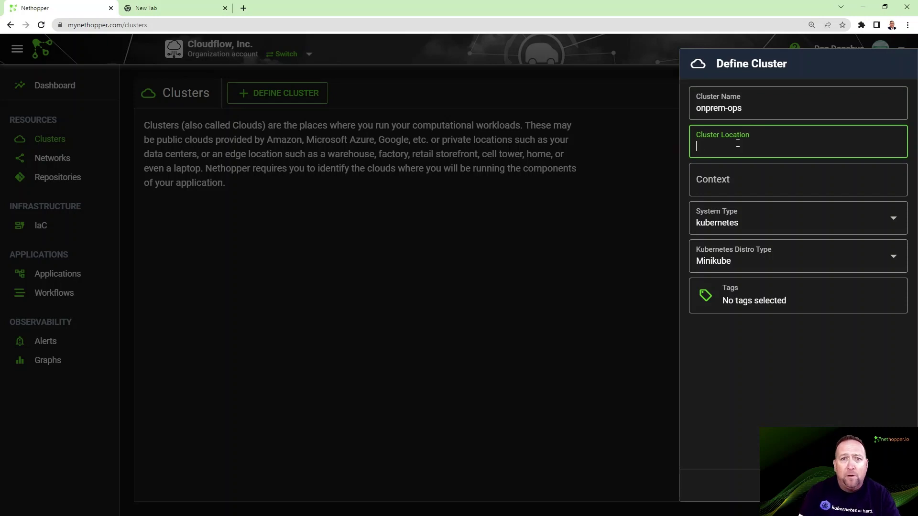
text(N)
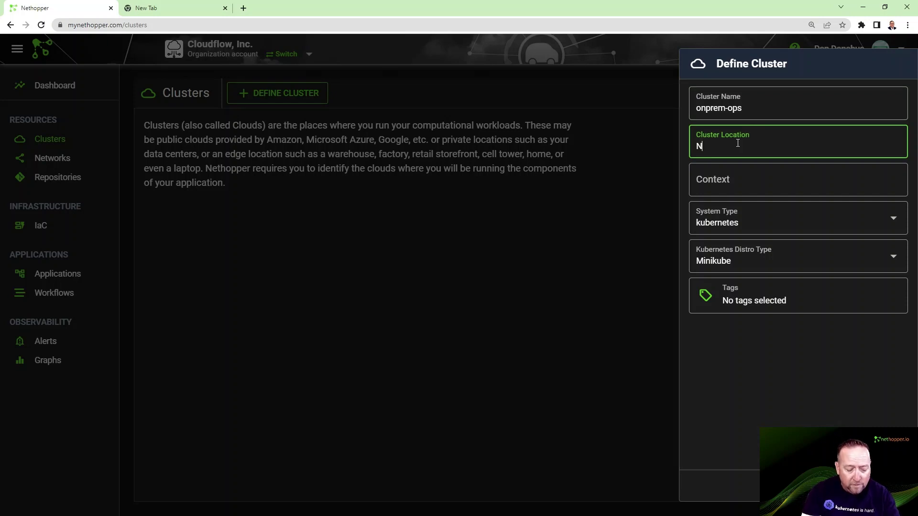
text(ew Hampst)
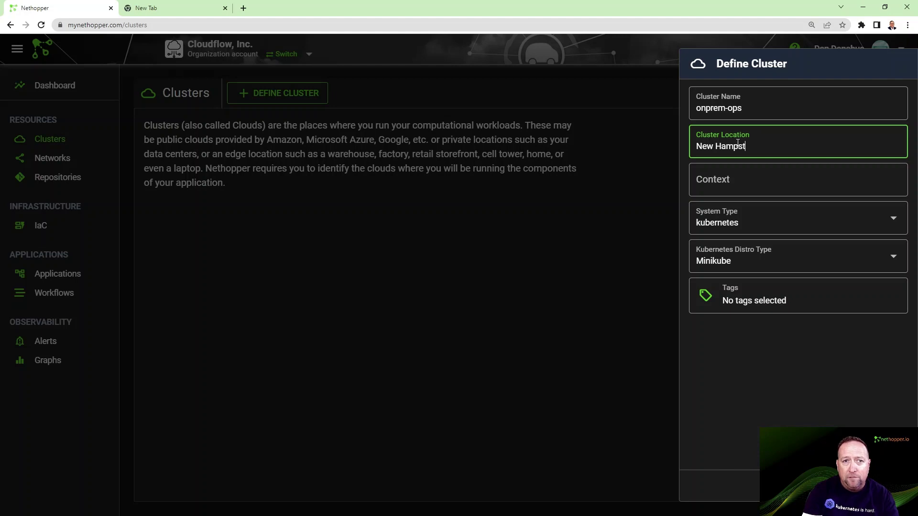
key(BackSpace)
key(BackSpace)
key(BackSpace)
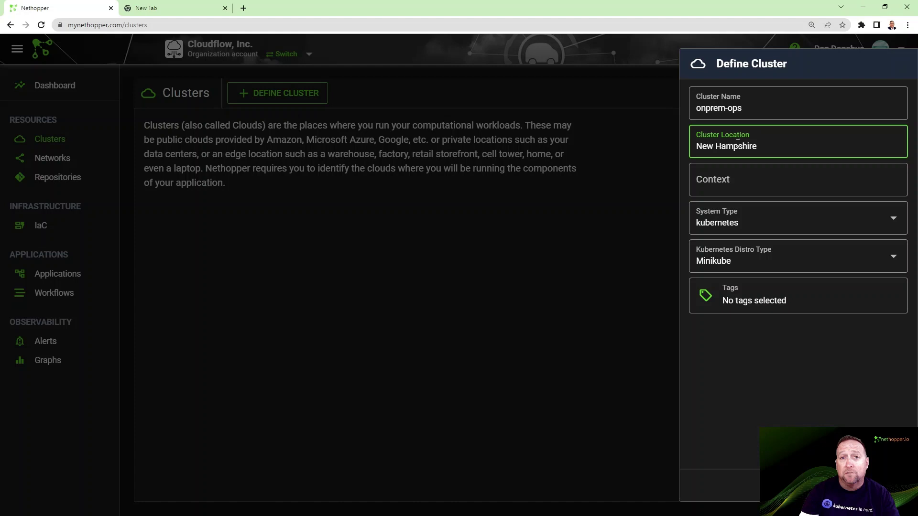
click(739, 181)
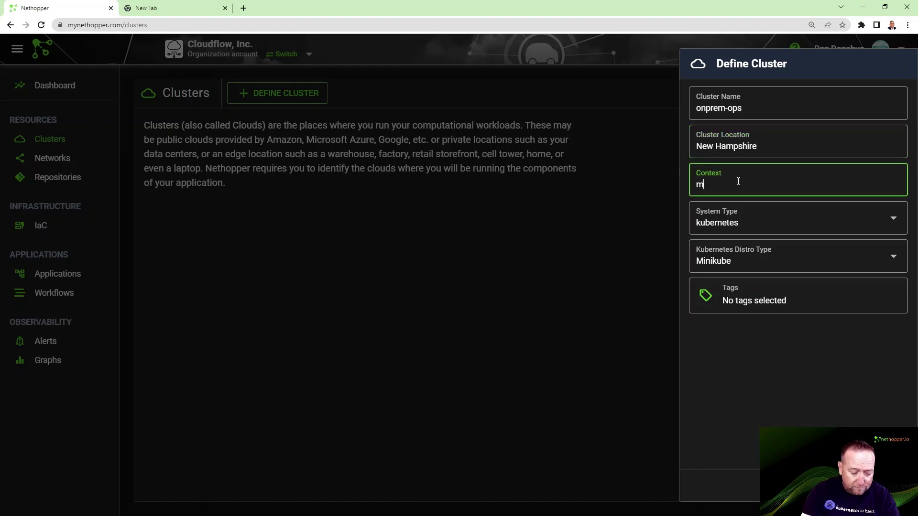
text(minikube)
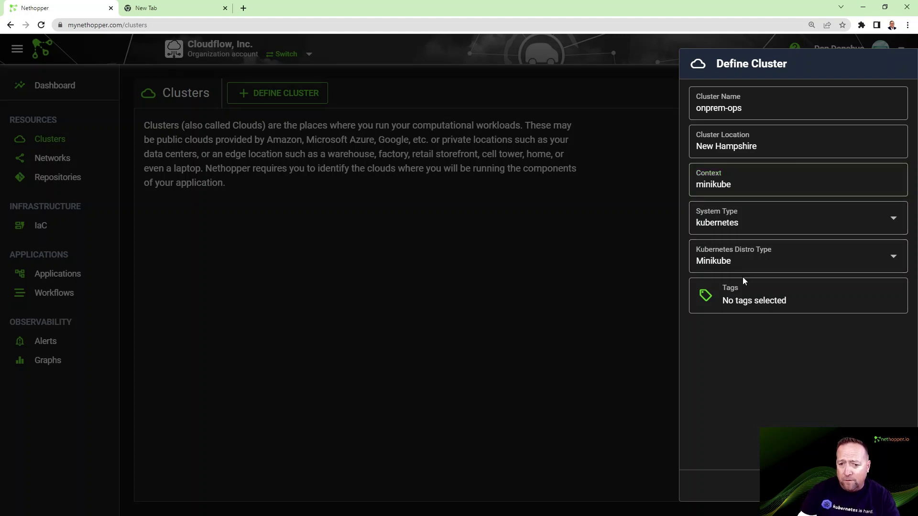
Step: Create an onprem tag, apply it to the cluster, and create onprem-ops
click(728, 288)
click(416, 219)
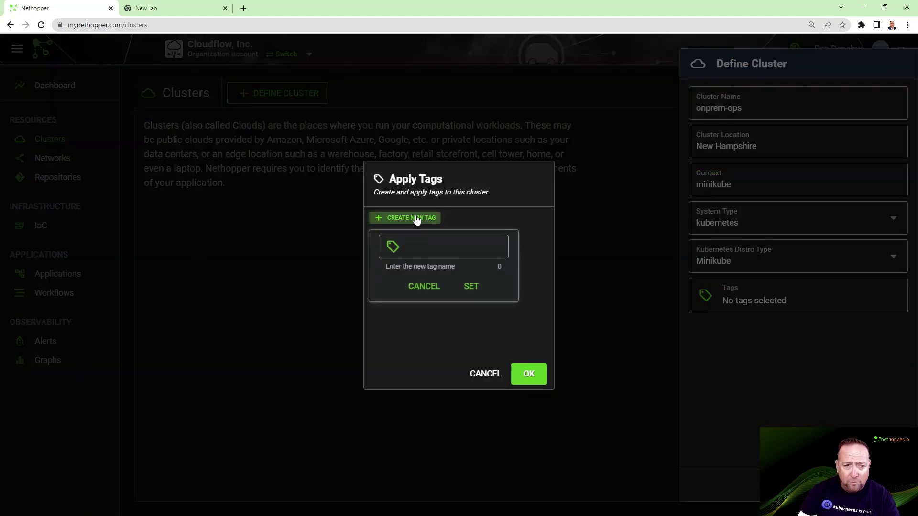
click(437, 244)
text(onprem)
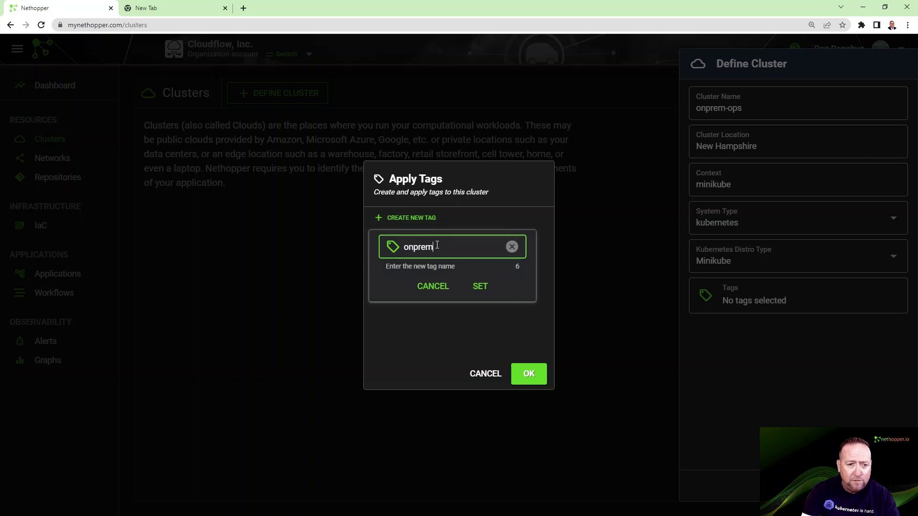
click(471, 291)
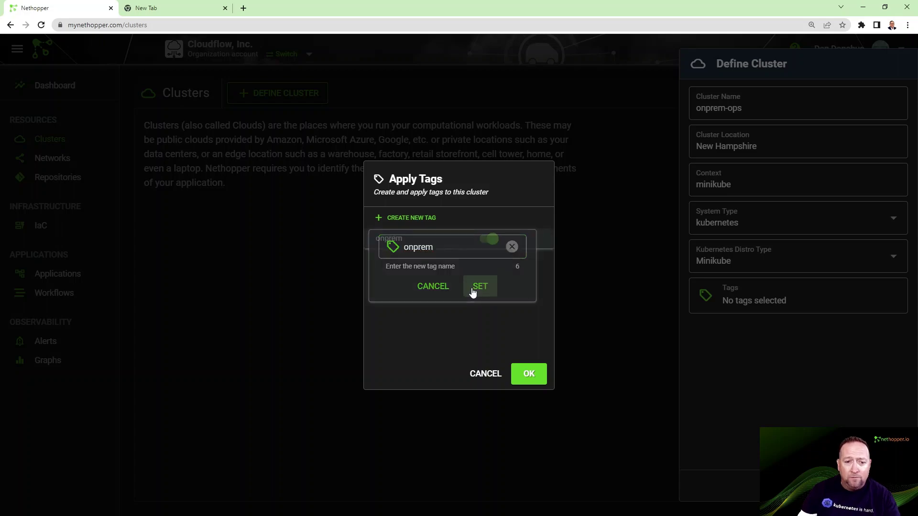
click(529, 375)
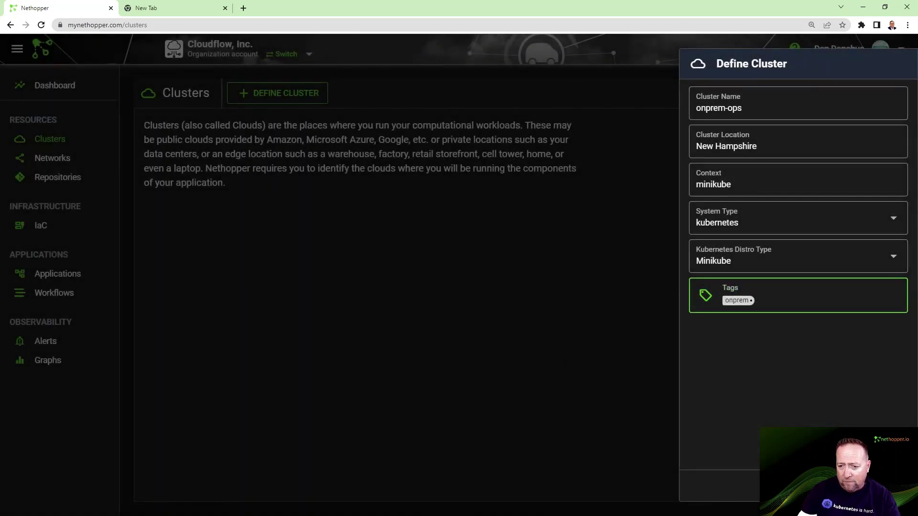
click(884, 486)
Step: Define a new cluster named aws-ec2 in us-east-2 with context minikube
click(282, 95)
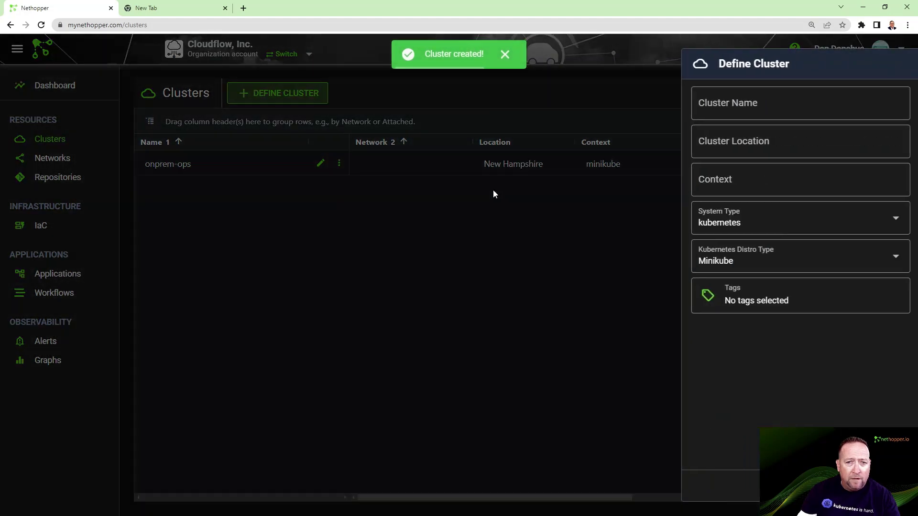
click(802, 108)
text(aws-)
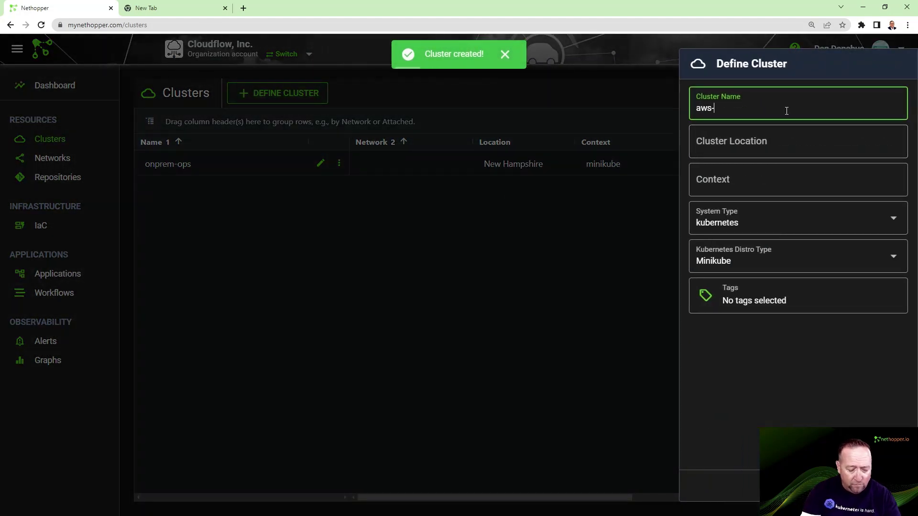
text(ec2)
click(770, 149)
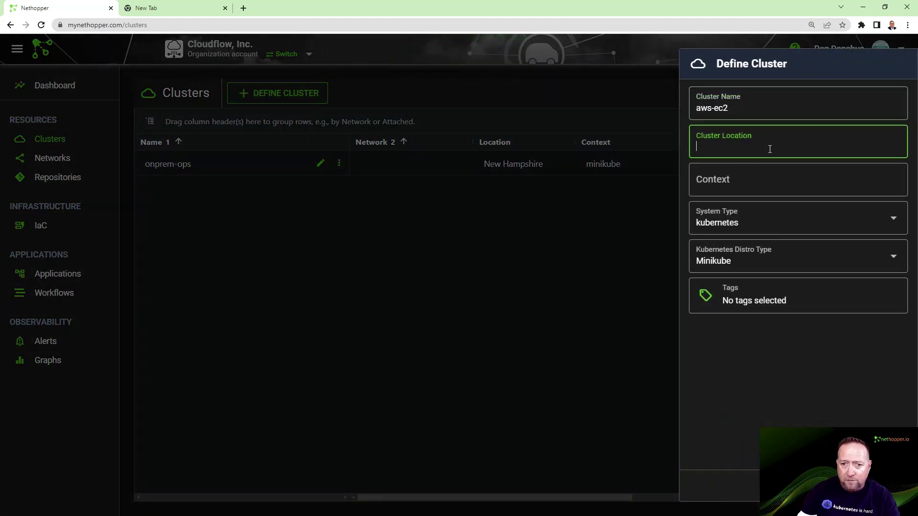
text(us-)
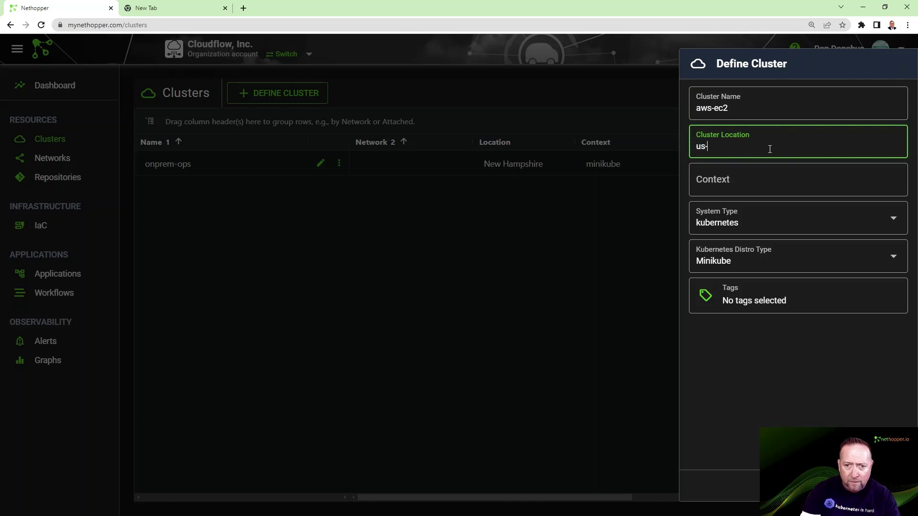
text(east-2)
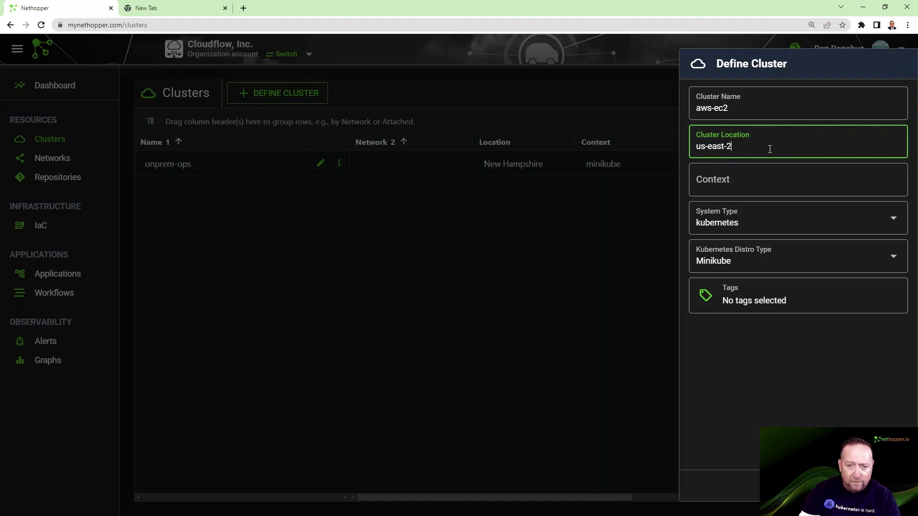
click(748, 185)
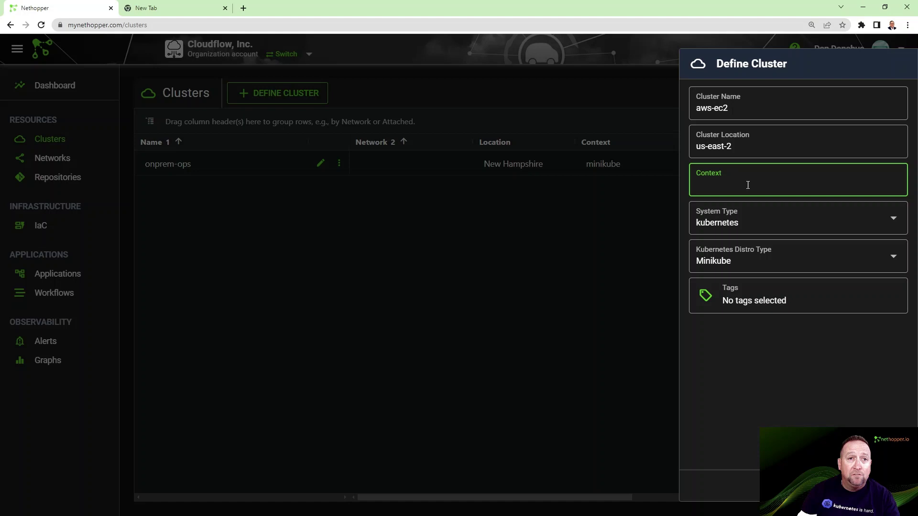
text(minikube)
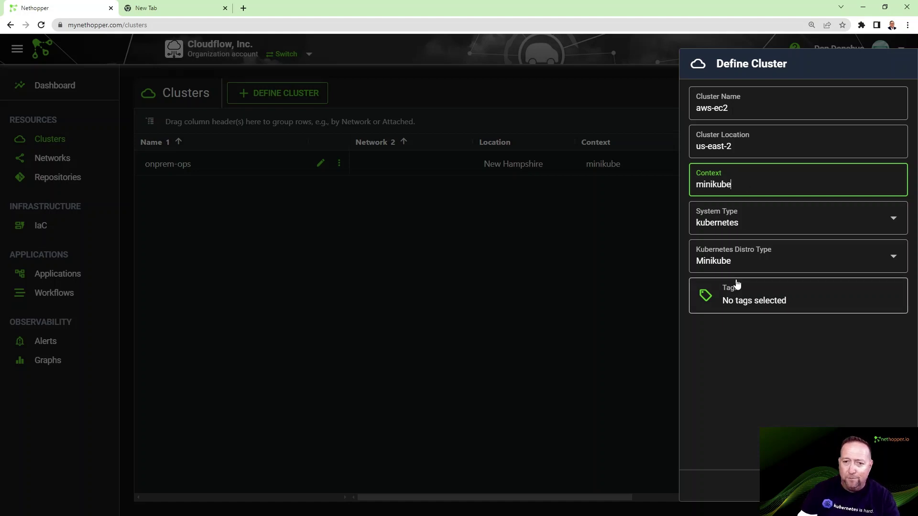
Step: Create an edge tag, apply it to aws-ec2, and create the cluster
click(760, 283)
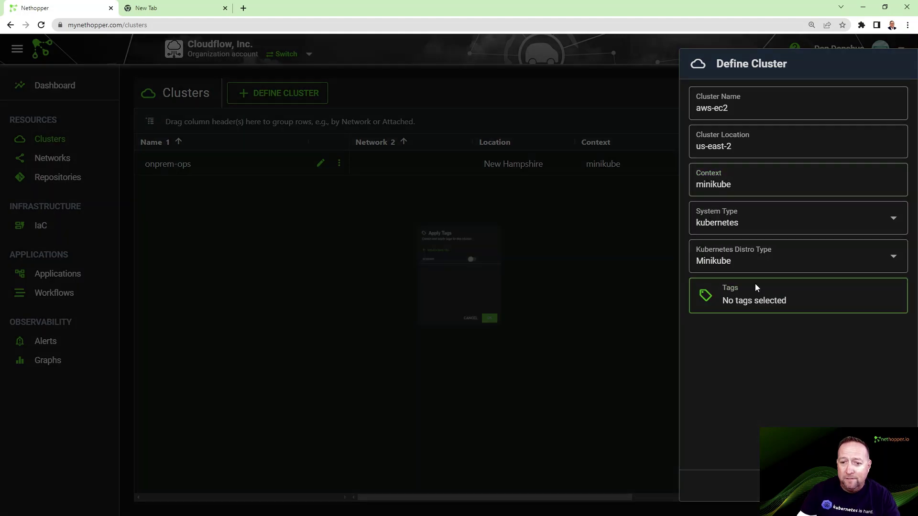
click(428, 218)
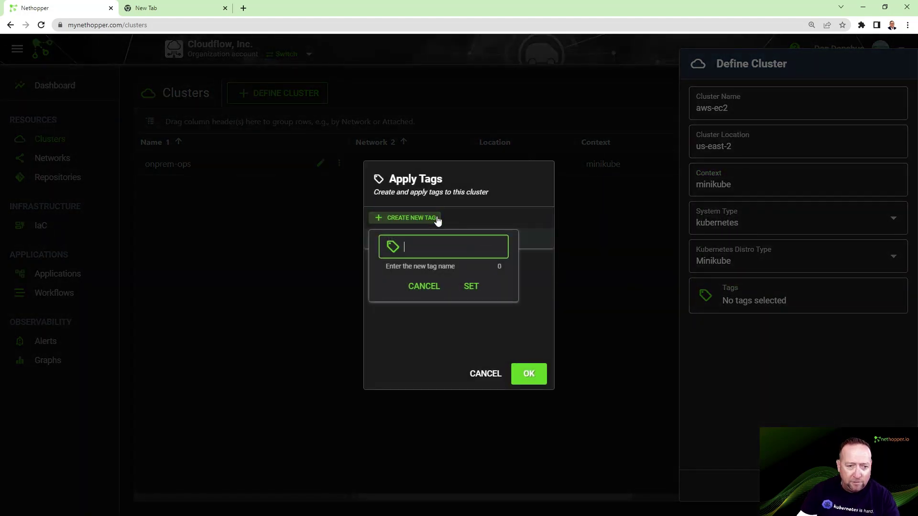
text(edge)
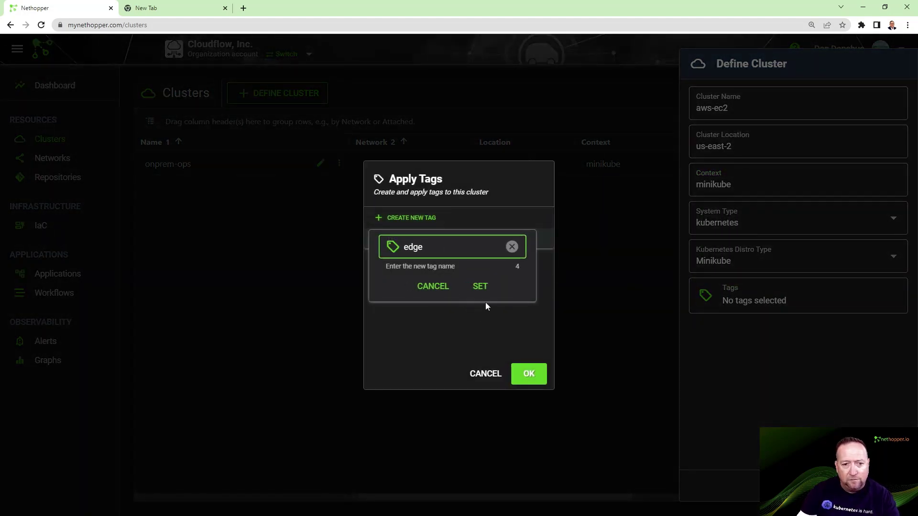
click(481, 287)
click(528, 374)
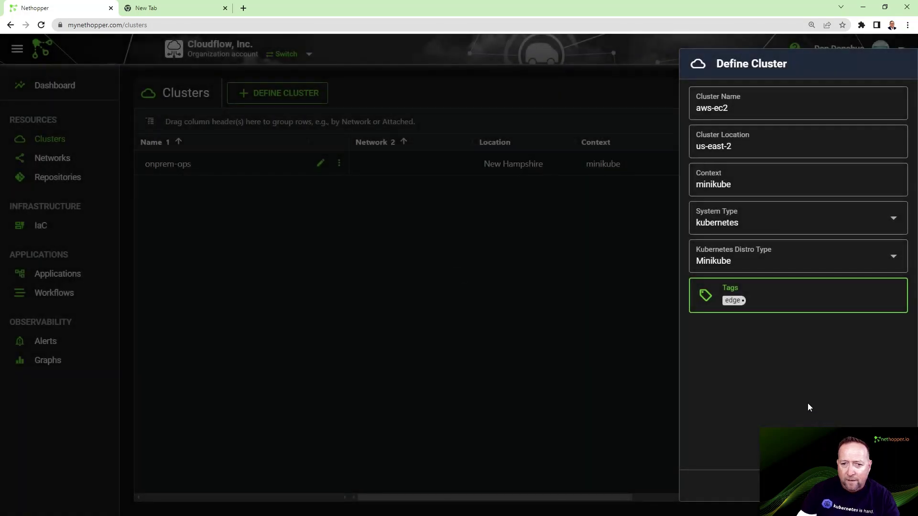
click(880, 485)
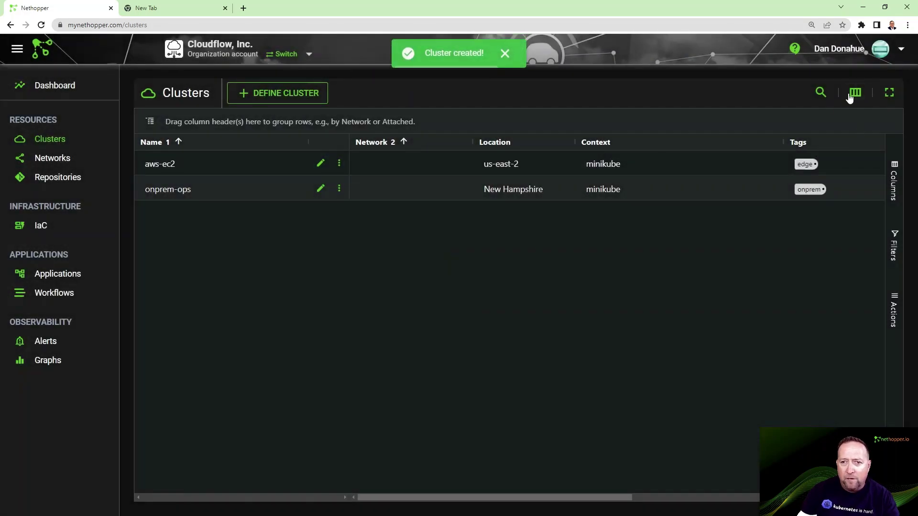
Step: Define a new cluster named gcp in us-east-4c with context minikube
click(302, 88)
text(gcp)
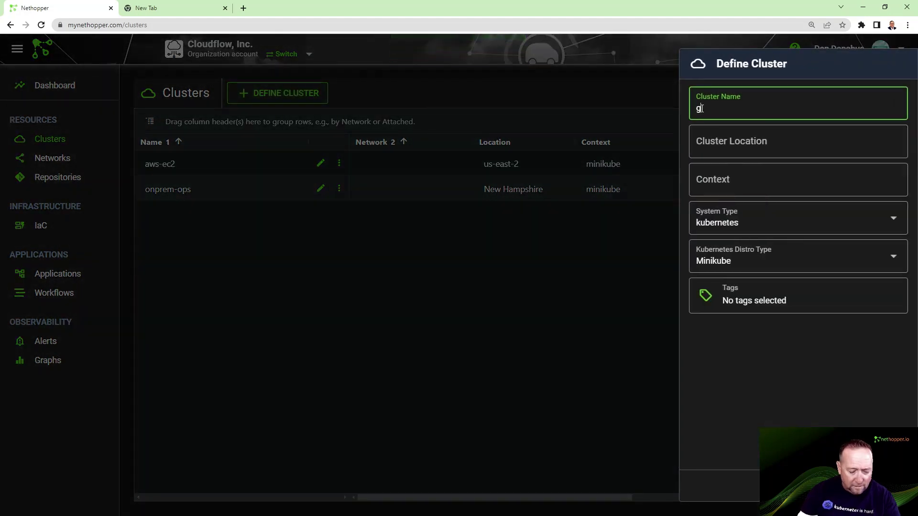
click(710, 140)
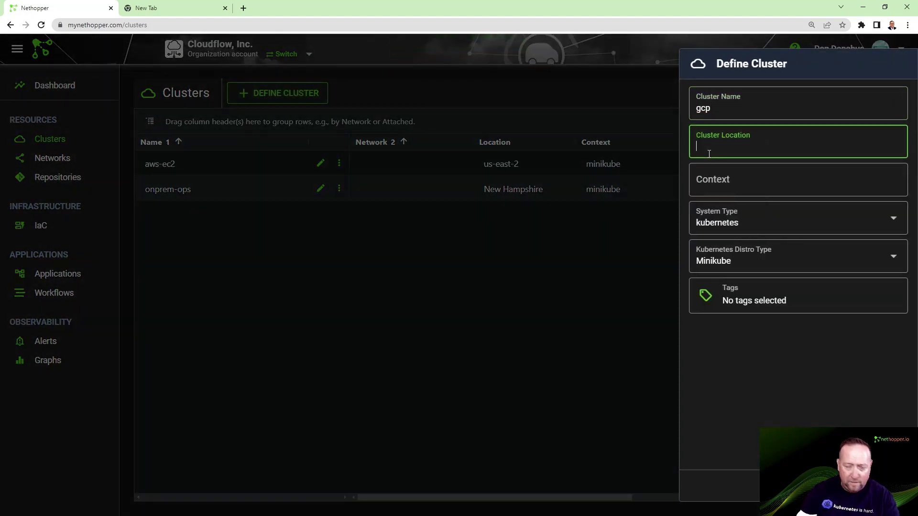
text(us-east-4c)
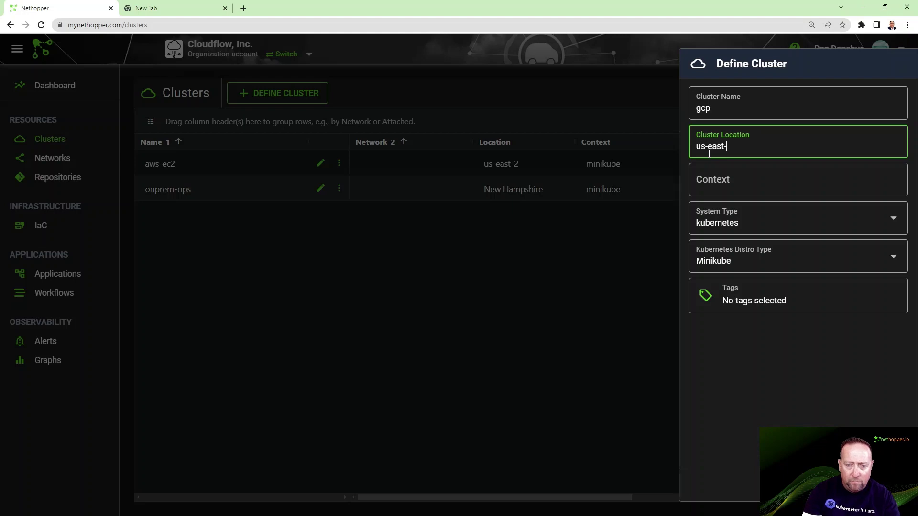
click(724, 173)
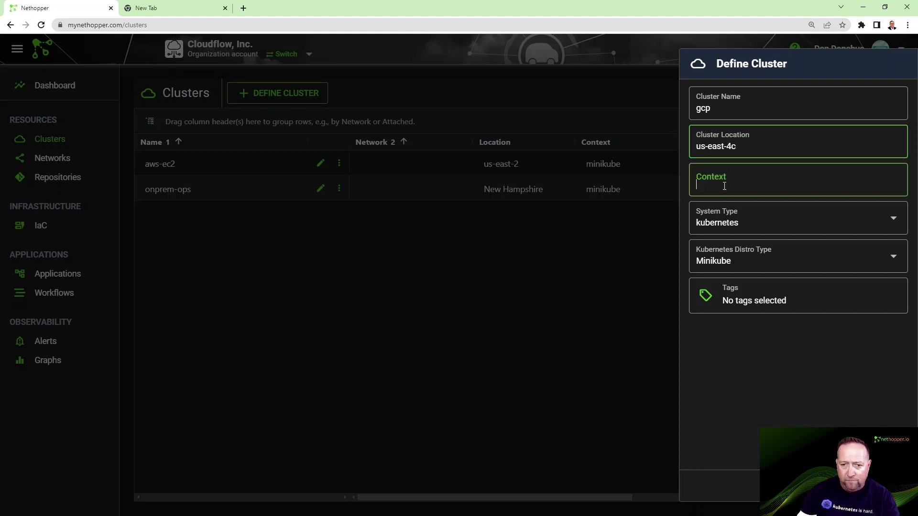
text(minikube)
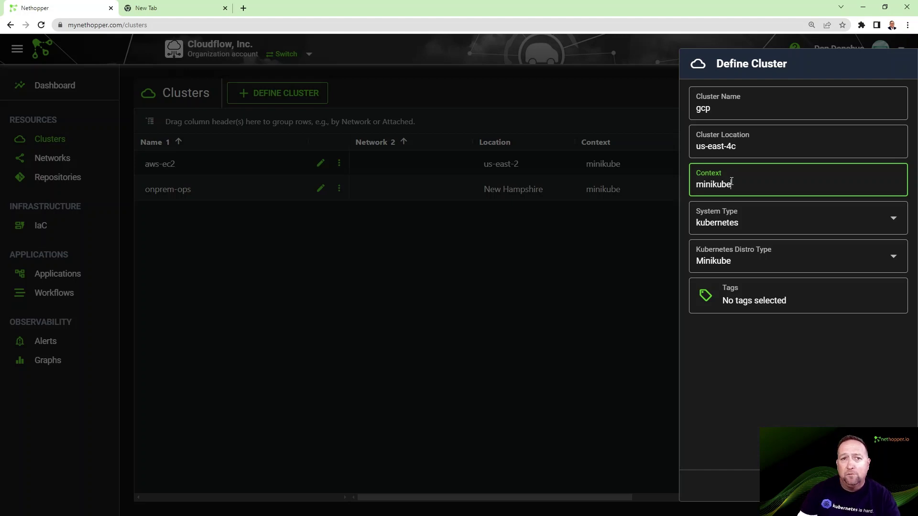
Step: Apply the existing edge tag to gcp and create the cluster
click(755, 298)
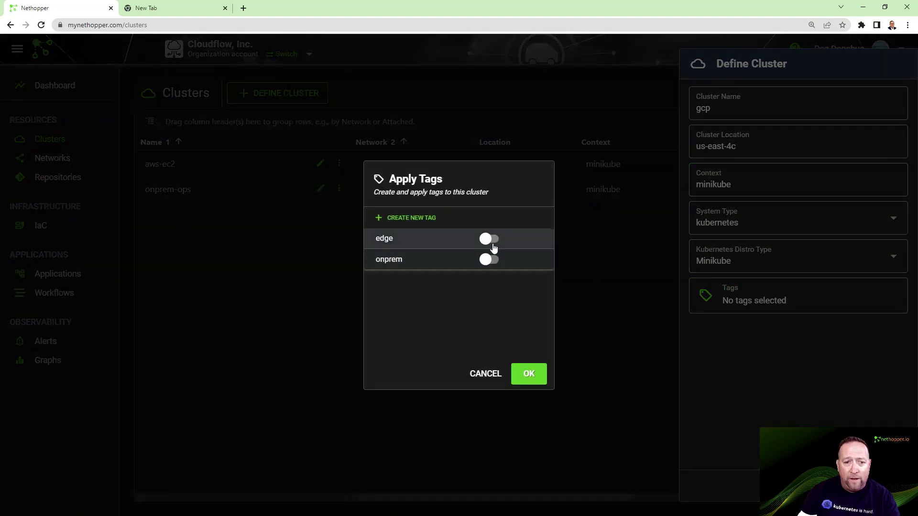
click(493, 241)
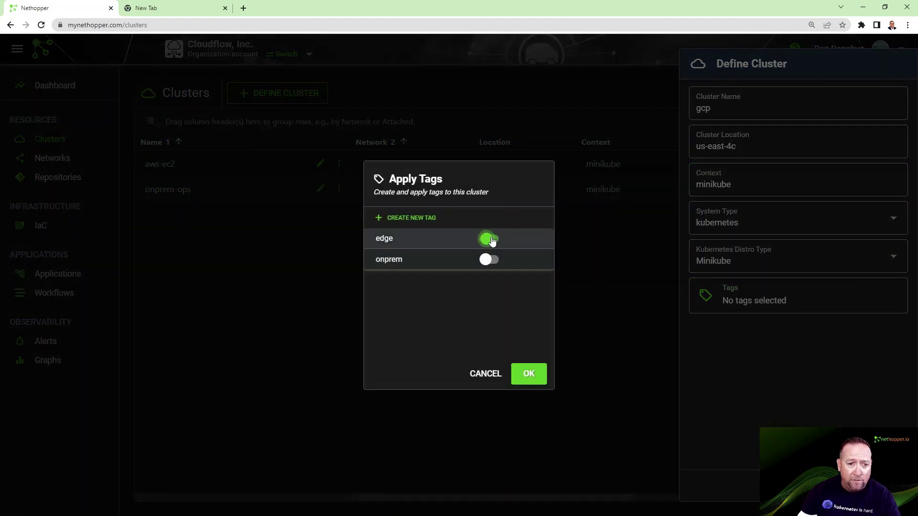
click(529, 375)
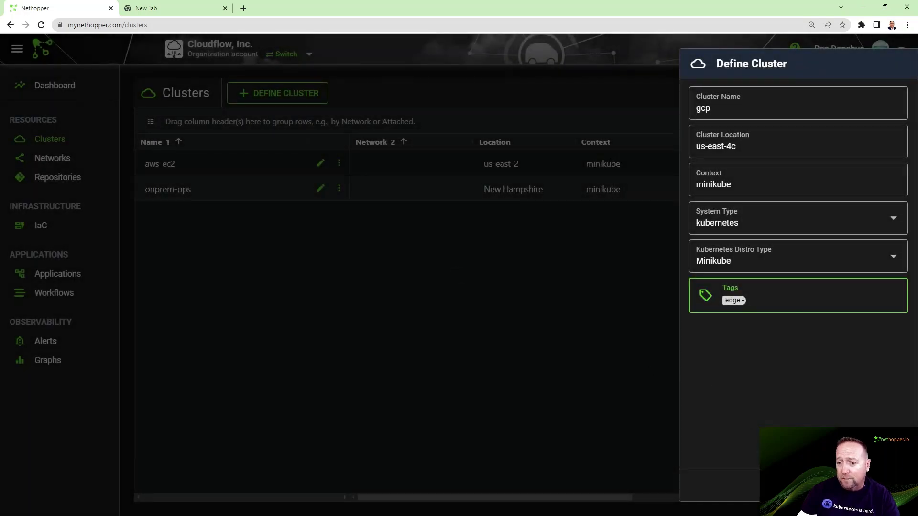
click(885, 487)
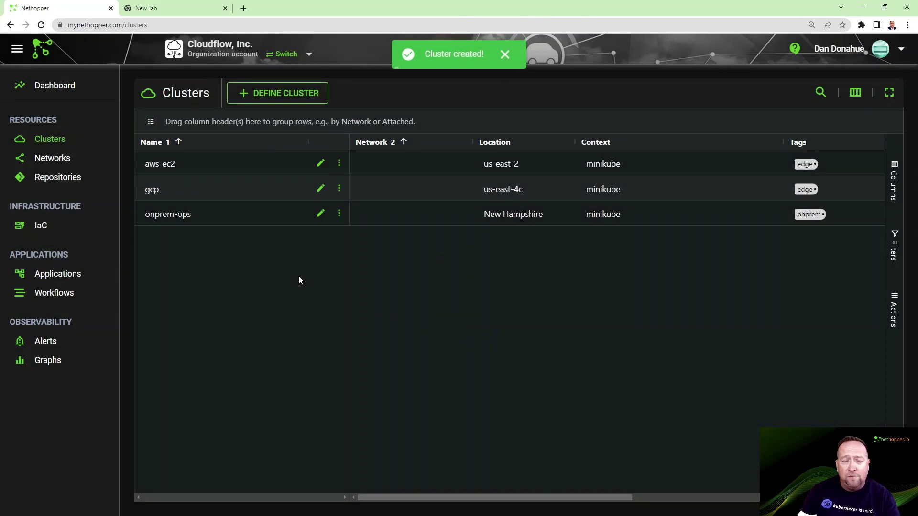
Step: Start a new network devops-net with onprem-ops as hub and a custom hub IP address
click(61, 158)
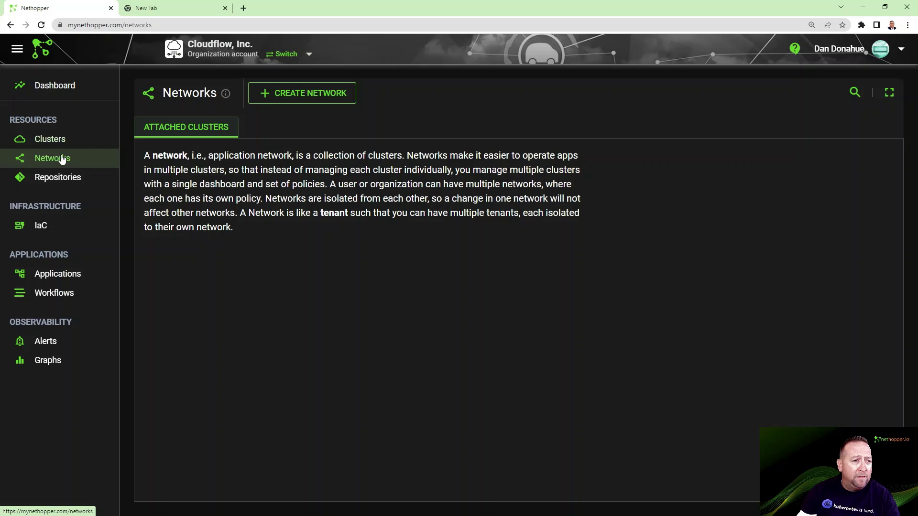
click(303, 97)
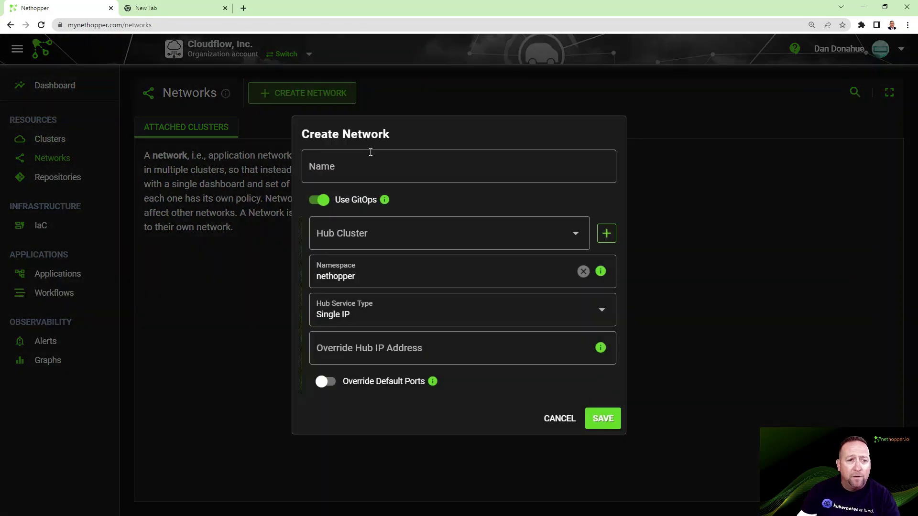
click(346, 164)
text(devops-net)
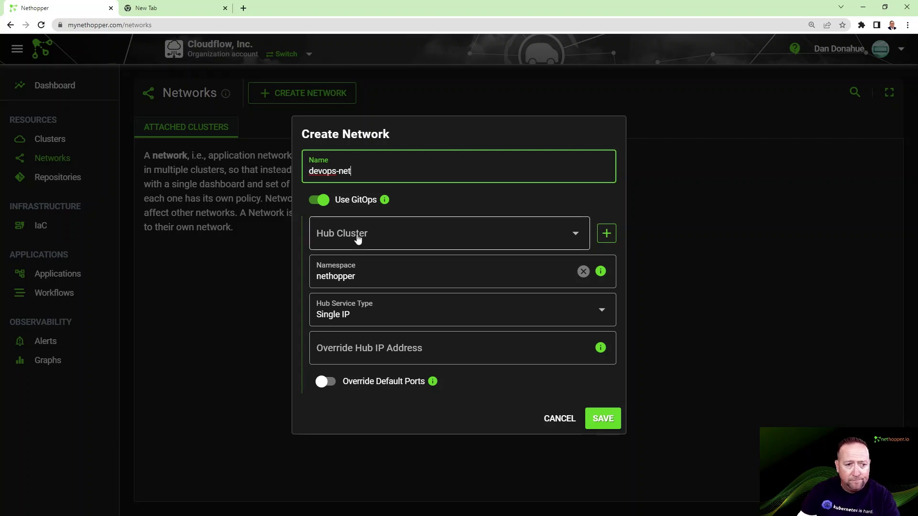
click(359, 234)
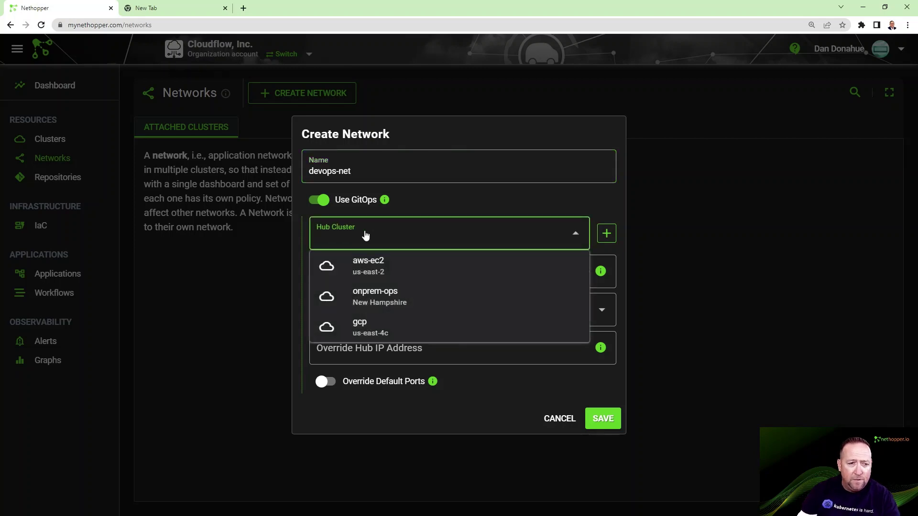
click(399, 298)
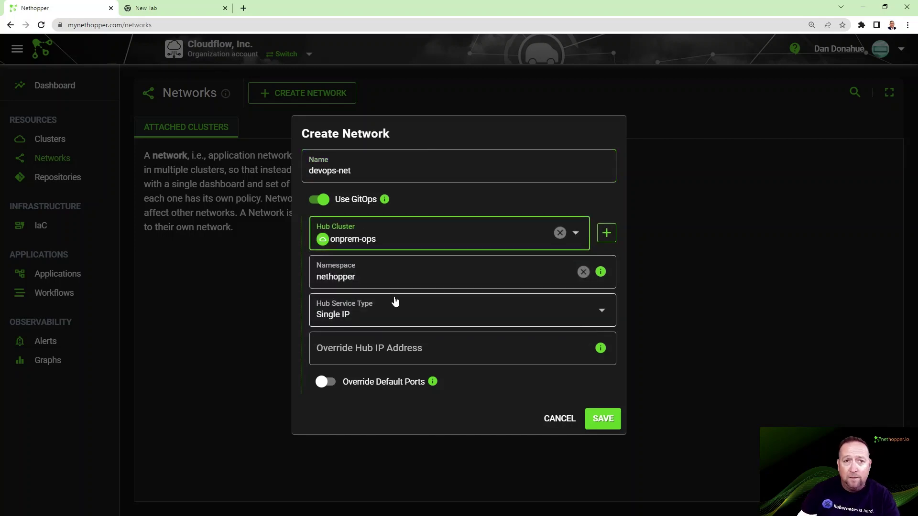
click(372, 346)
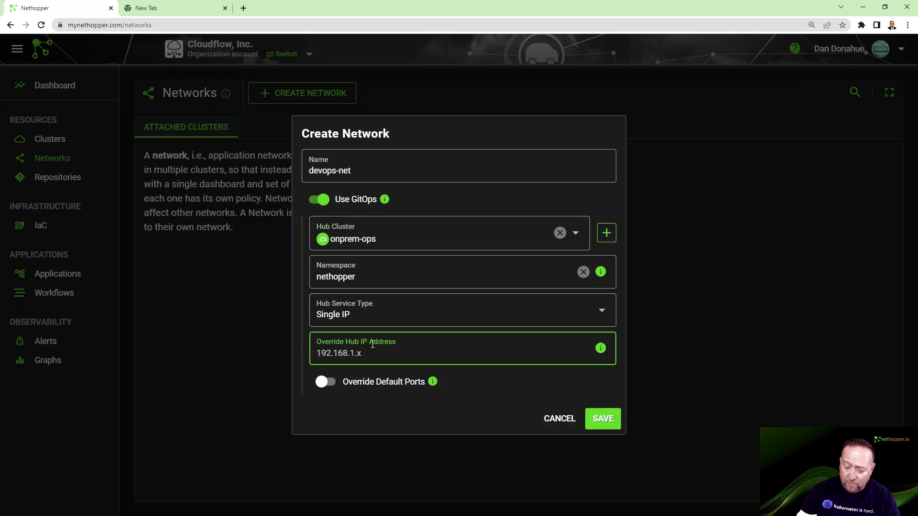
text(24.62.)
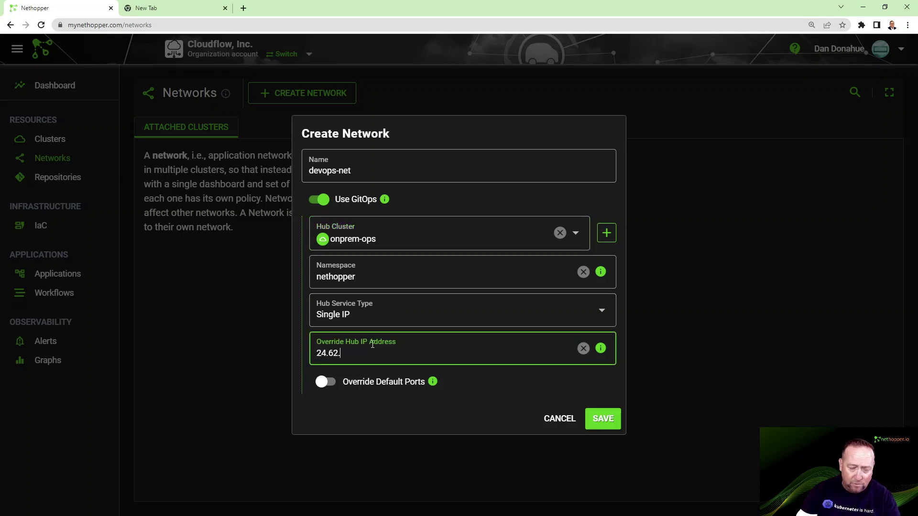
text(245.230)
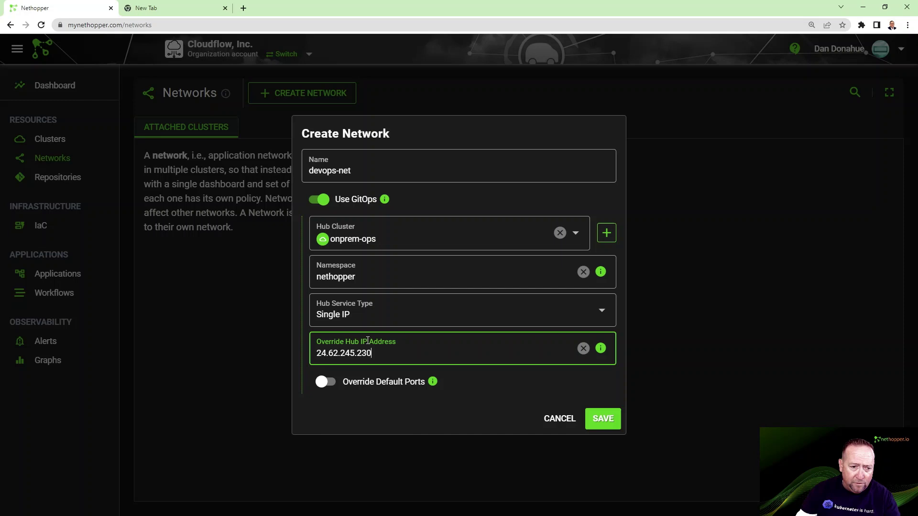
Step: Set custom ports (edge 3167/31671, hub 32670/32671) and save the devops-net network
click(360, 381)
click(359, 365)
text(3)
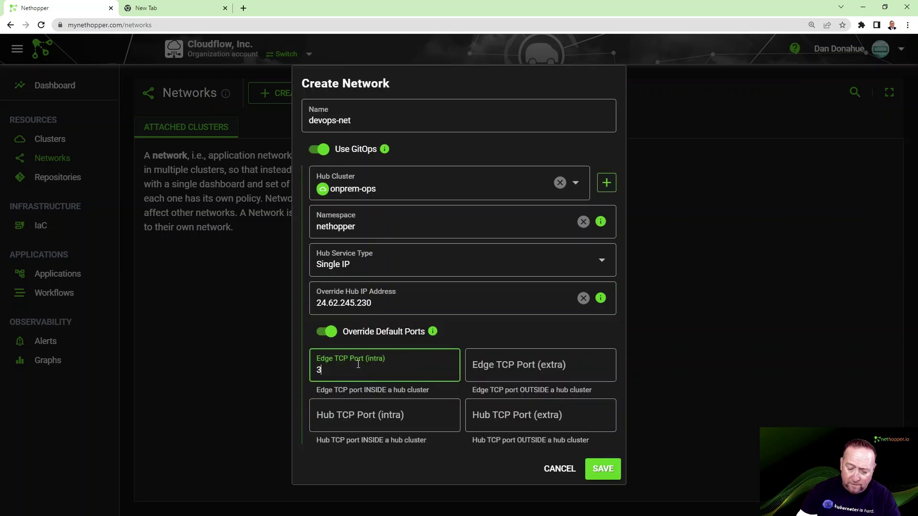
text(1670)
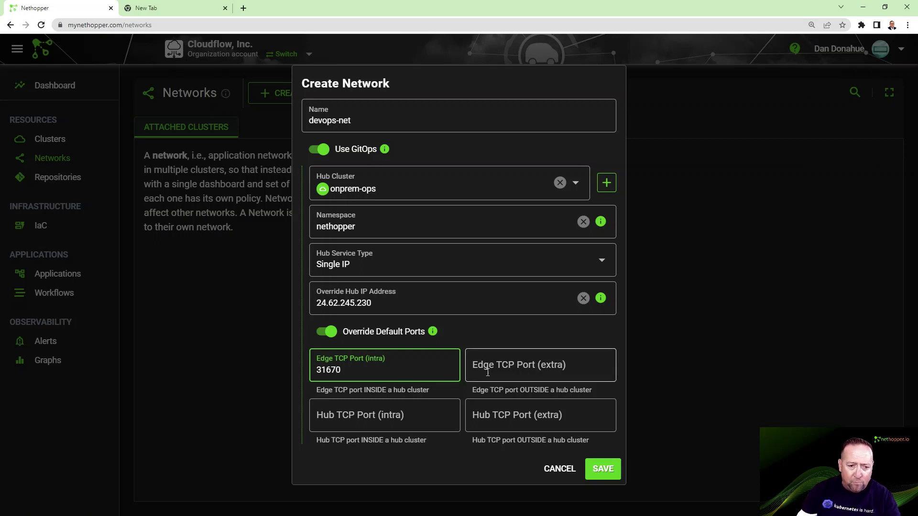
click(487, 372)
text(31)
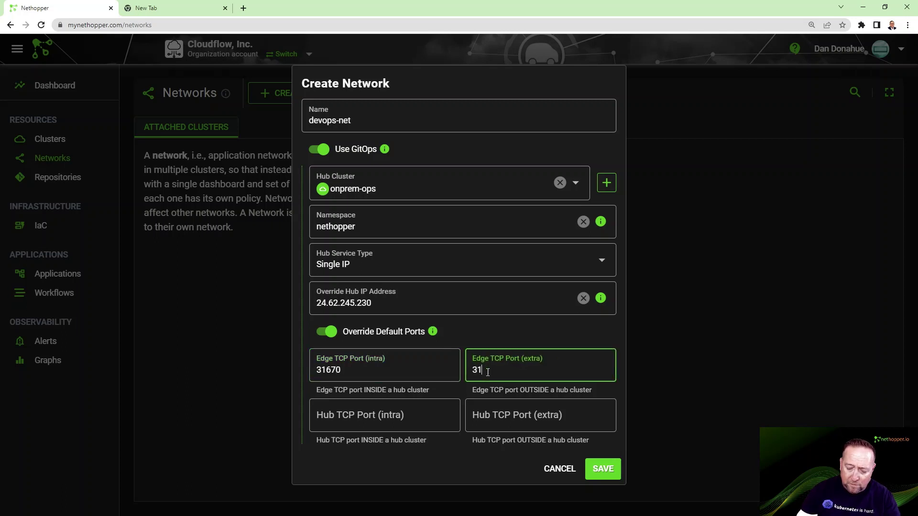
text(671)
click(338, 419)
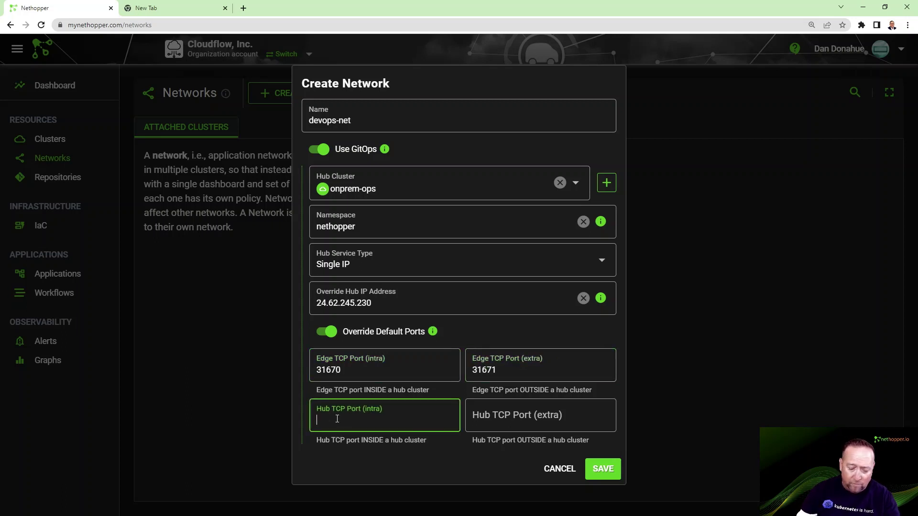
text(32670)
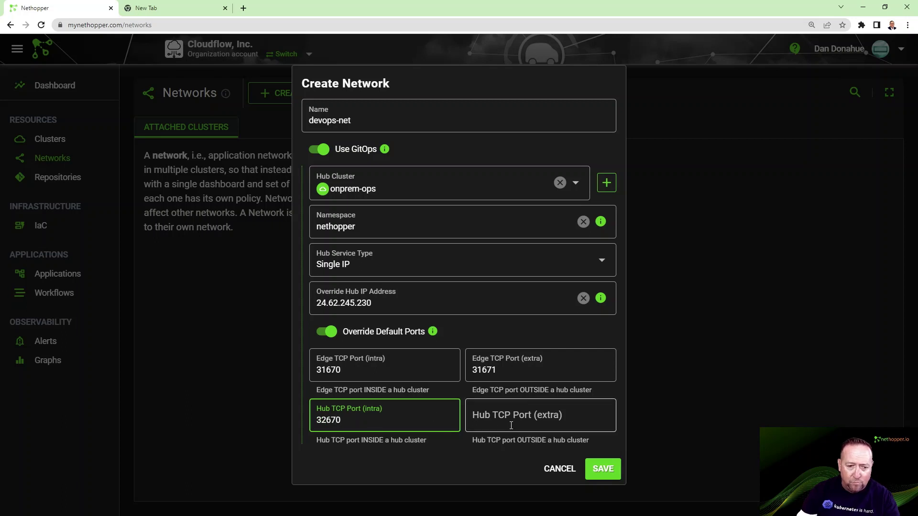
click(511, 425)
text(32671)
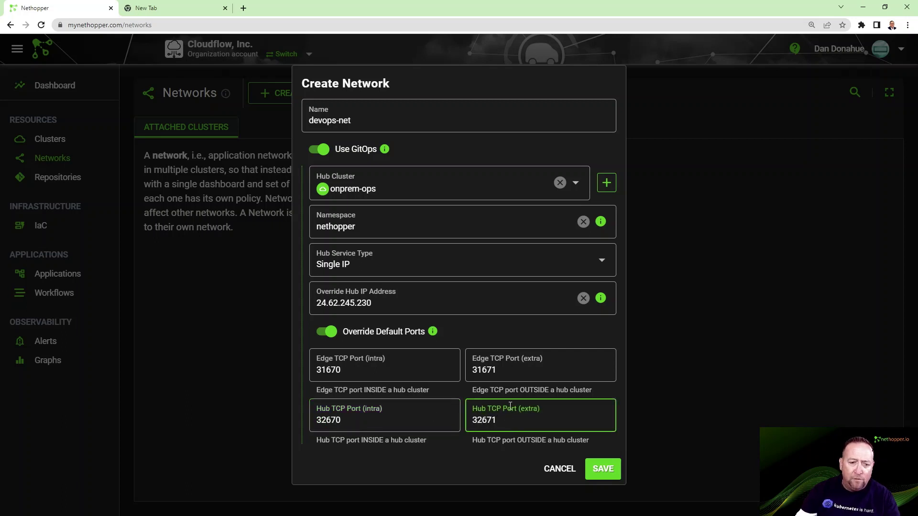
double_click(509, 372)
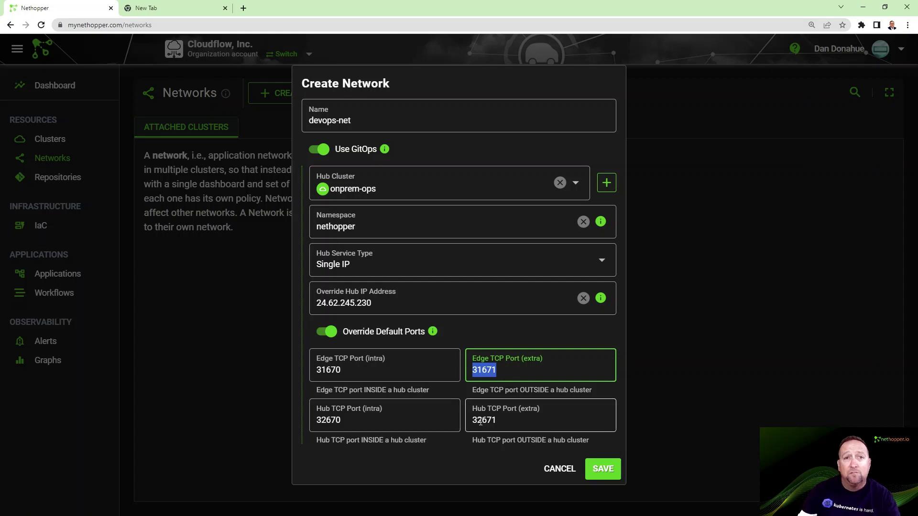
click(604, 470)
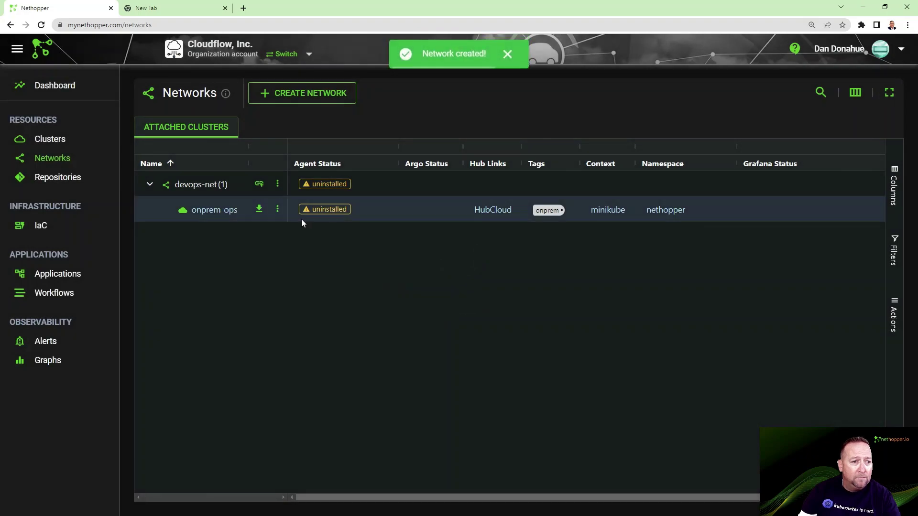
Step: Copy the onprem-ops attach kubectl command to the clipboard
click(259, 209)
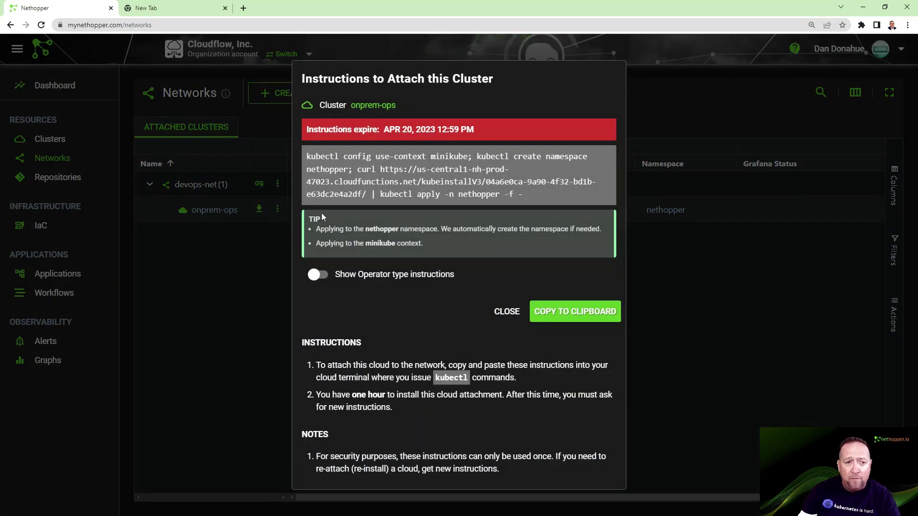
drag(306, 158, 400, 160)
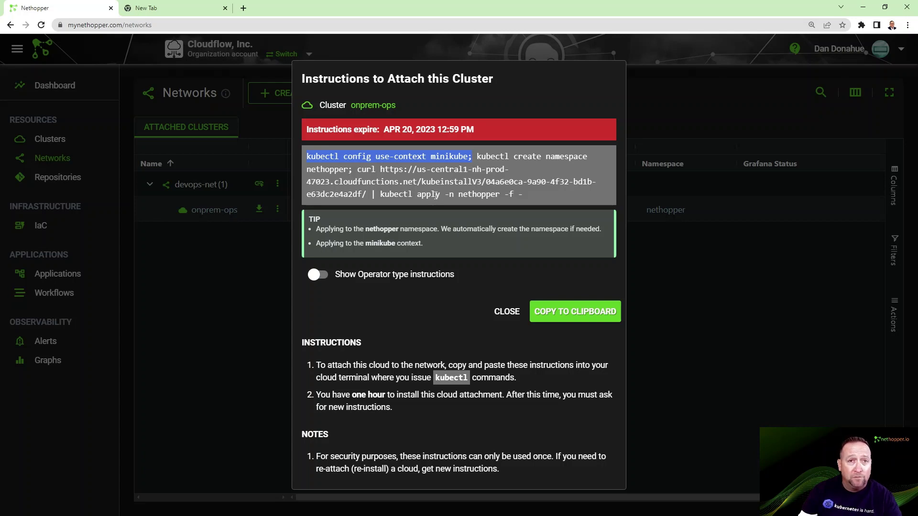
click(554, 311)
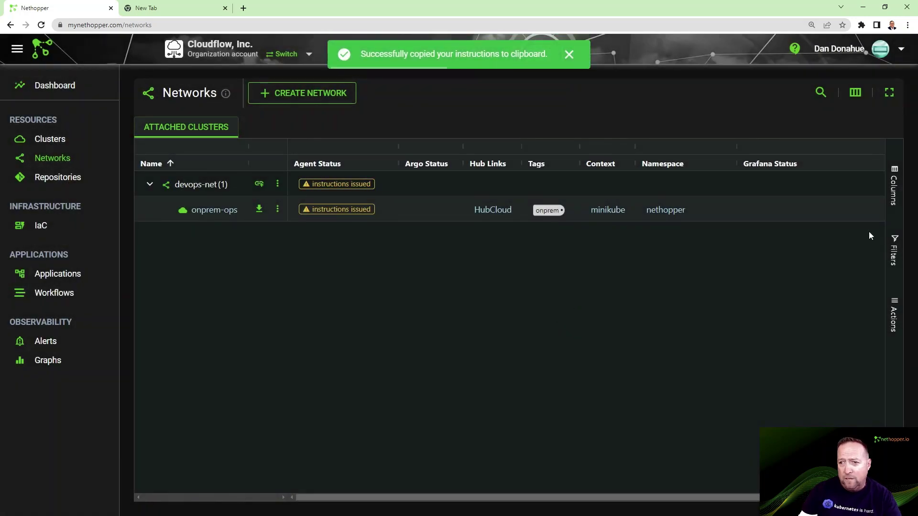
Step: Paste and run the attach command in MobaXterm's hub cluster terminal, then return to Nethopper
key(alt+Tab)
drag(377, 66, 349, 66)
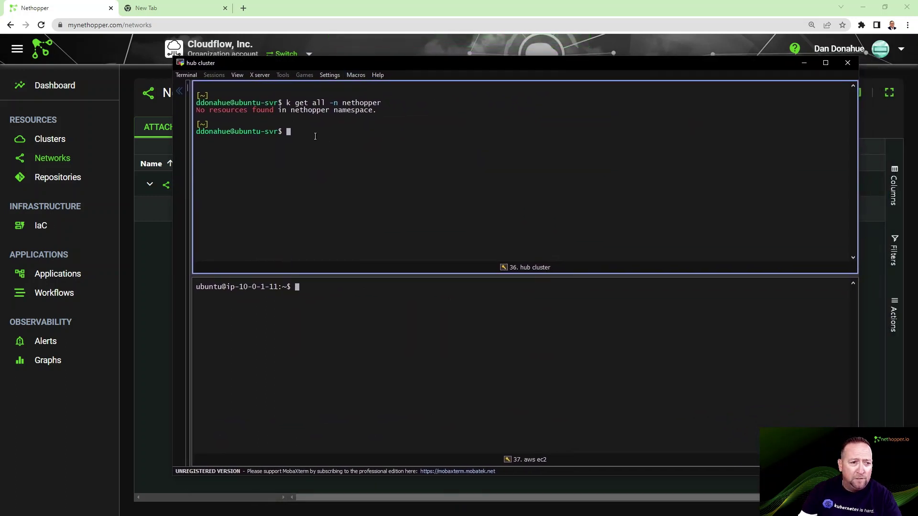
click(462, 326)
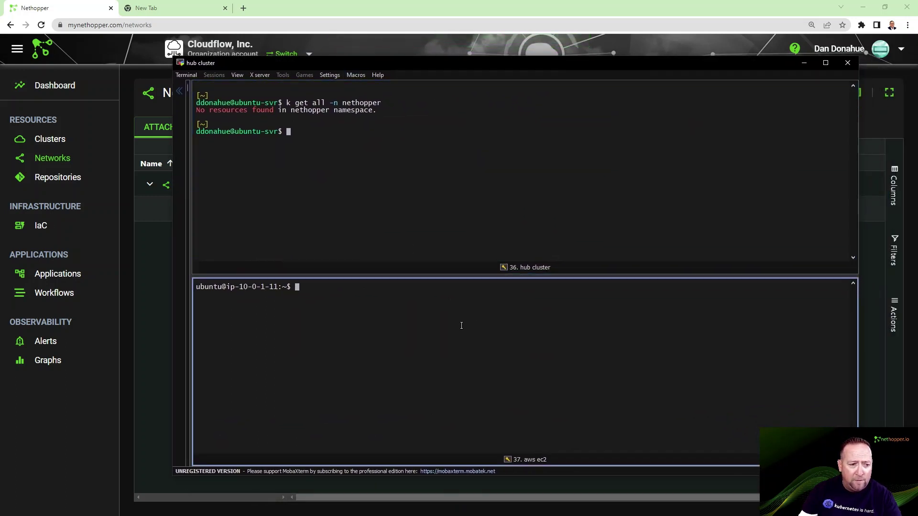
click(336, 141)
right_click(337, 143)
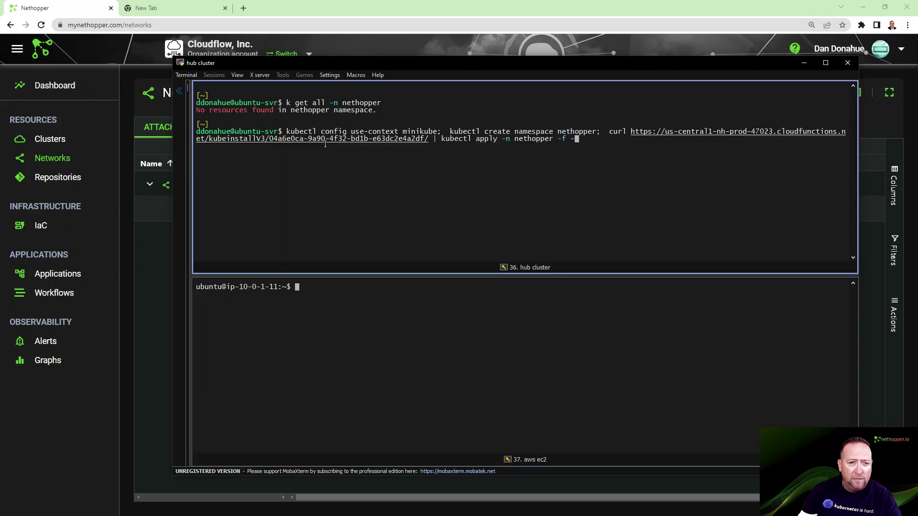
key(Return)
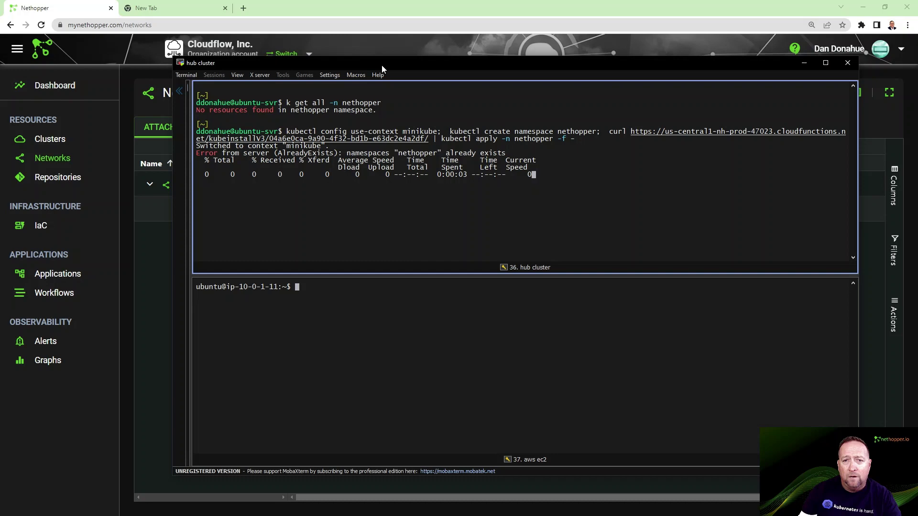
drag(382, 65, 419, 69)
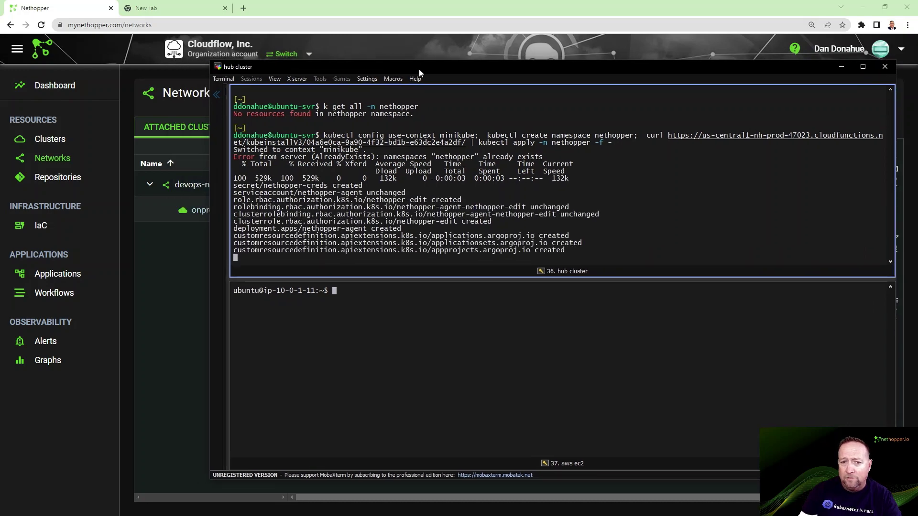
key(alt+Tab)
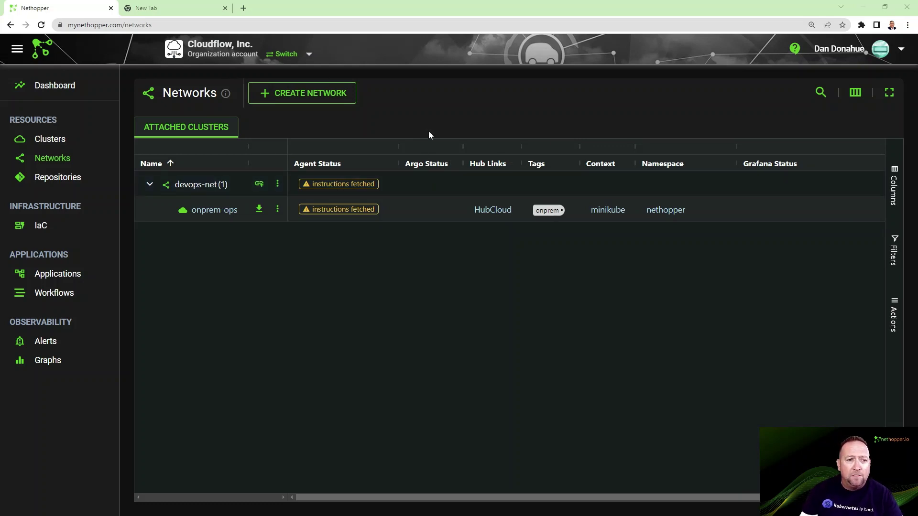
Step: Once onprem-ops reports up, widen the Agent Status column
mouse_move(329, 209)
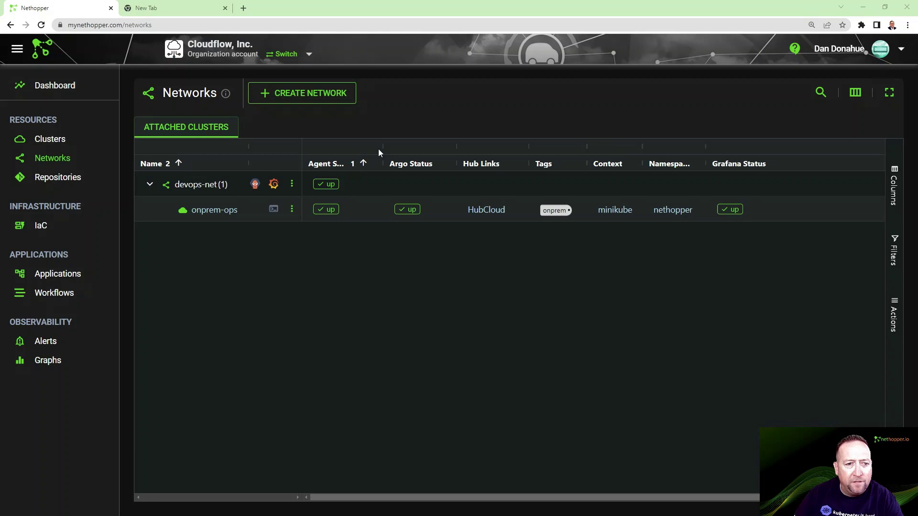
drag(382, 146, 413, 146)
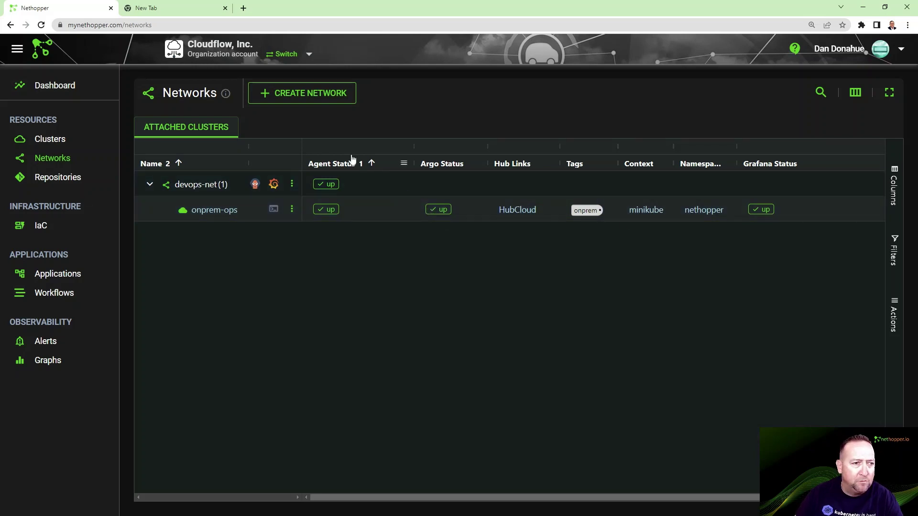
Step: Attach the aws-ec2 cluster to the devops-net network
click(291, 184)
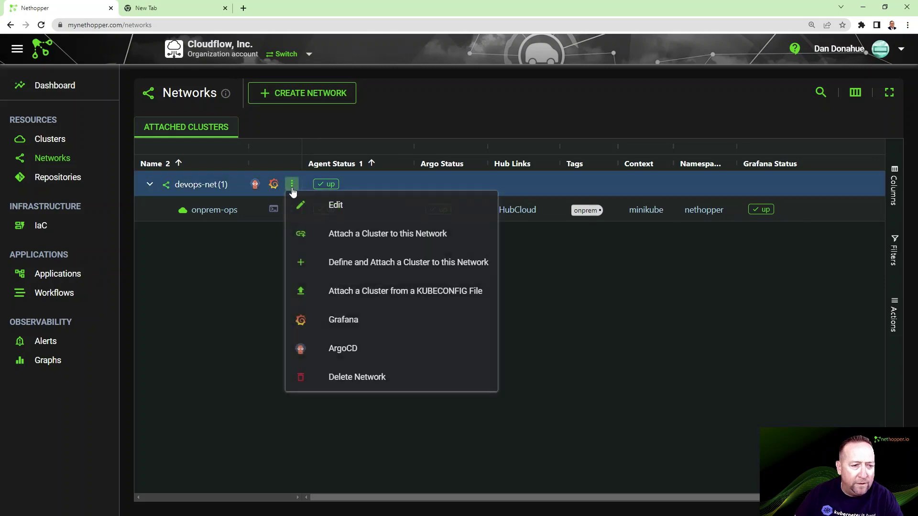
click(311, 235)
click(338, 267)
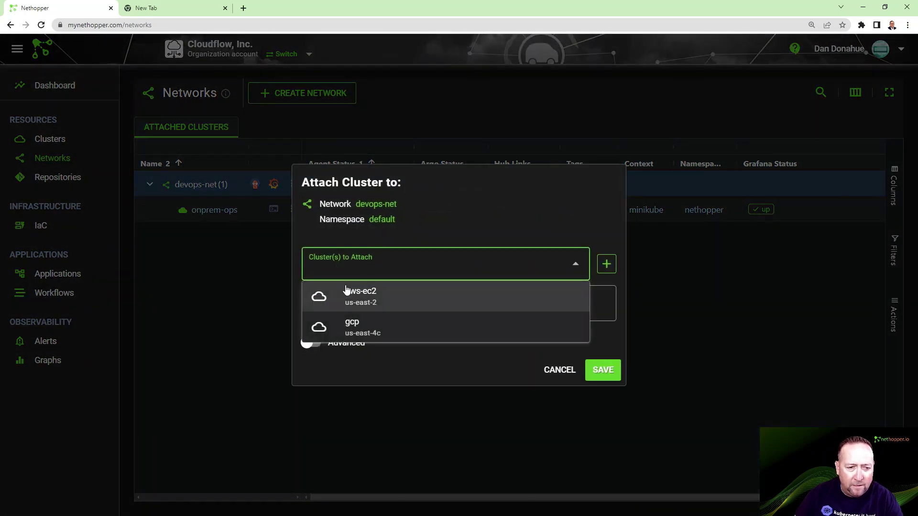
click(351, 293)
click(597, 449)
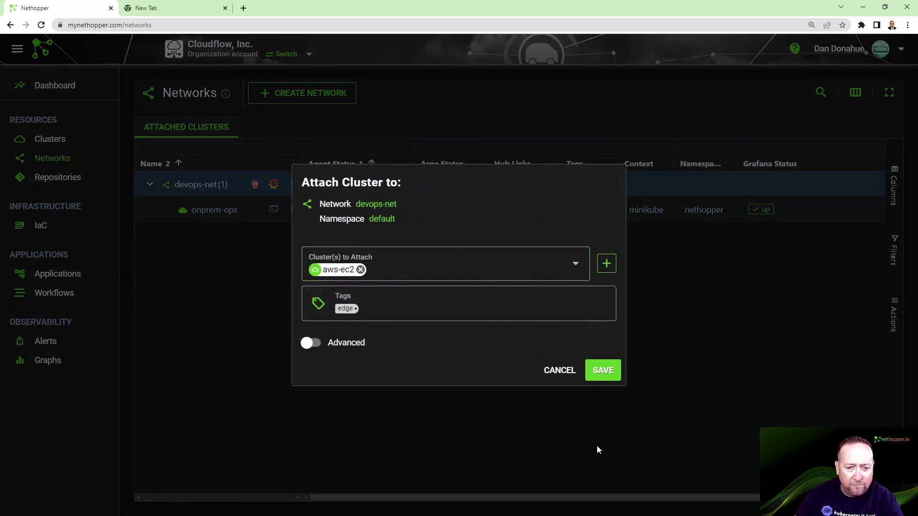
click(597, 376)
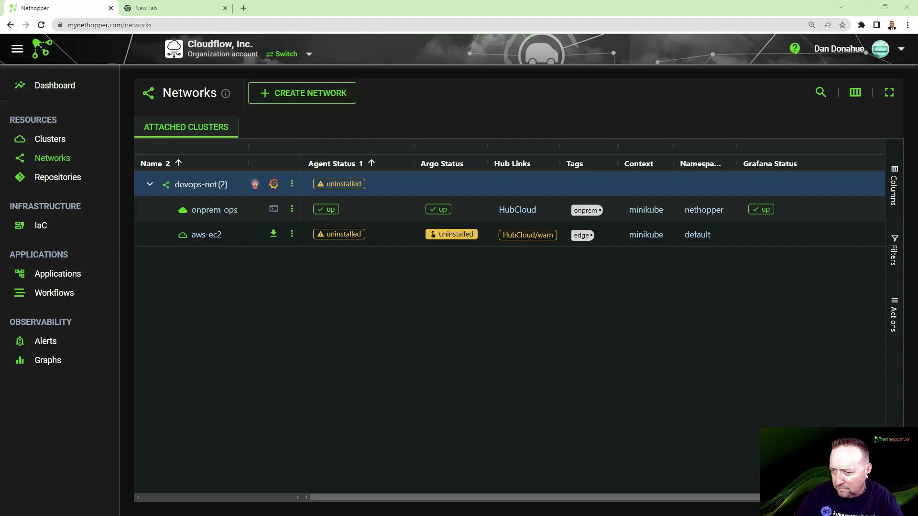
Step: Clear the stale pasted text from the aws ec2 terminal prompt
drag(917, 55, 247, 56)
right_click(296, 305)
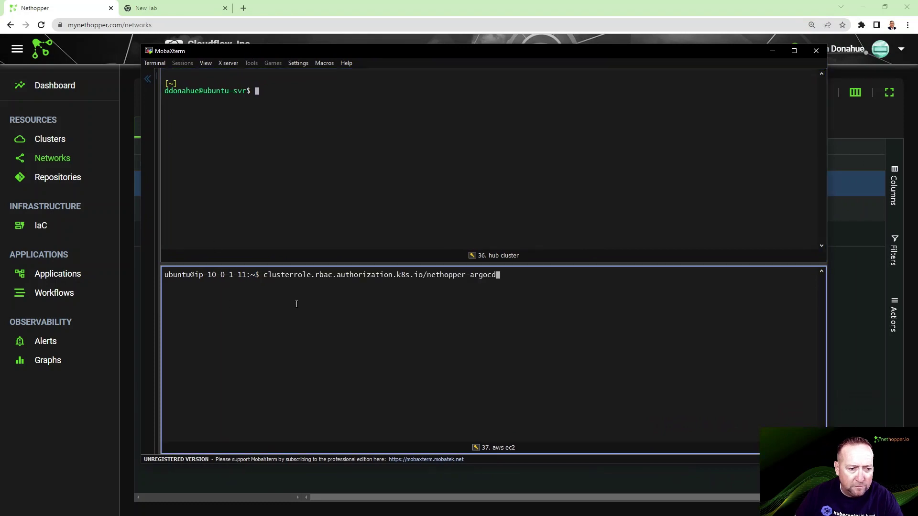
key(ctrl+a)
key(ctrl+k)
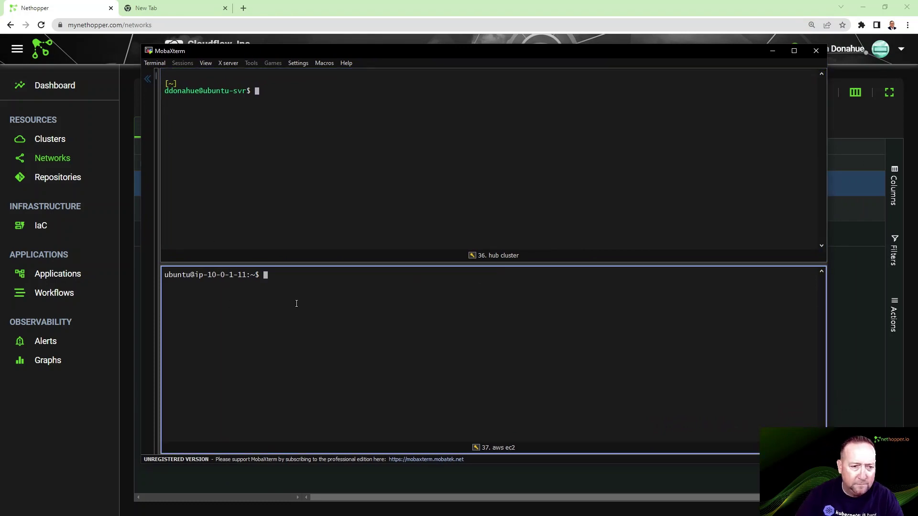
drag(439, 52, 917, 75)
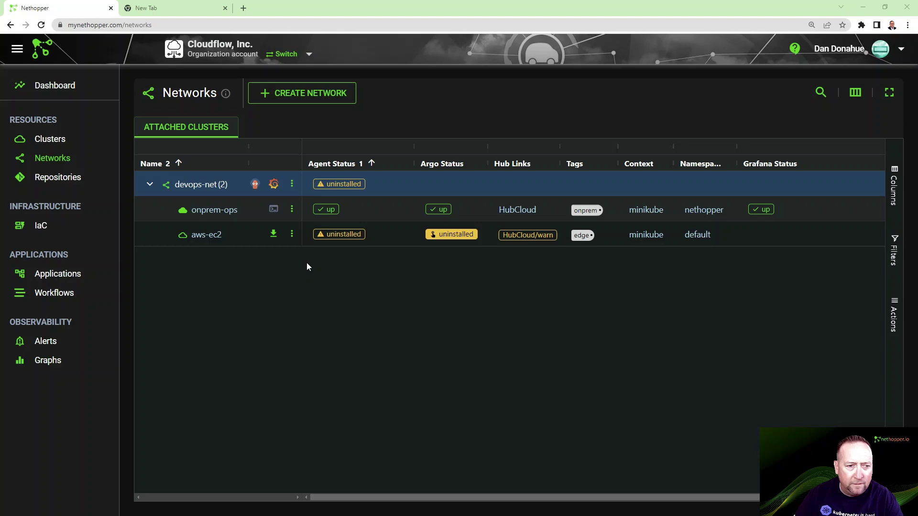
Step: Copy the aws-ec2 attach command and run it in the aws ec2 terminal
click(273, 235)
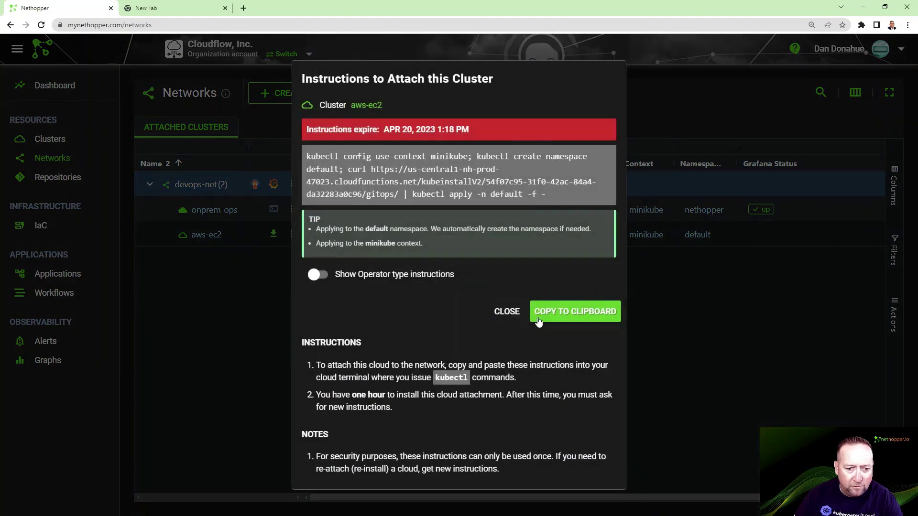
click(539, 319)
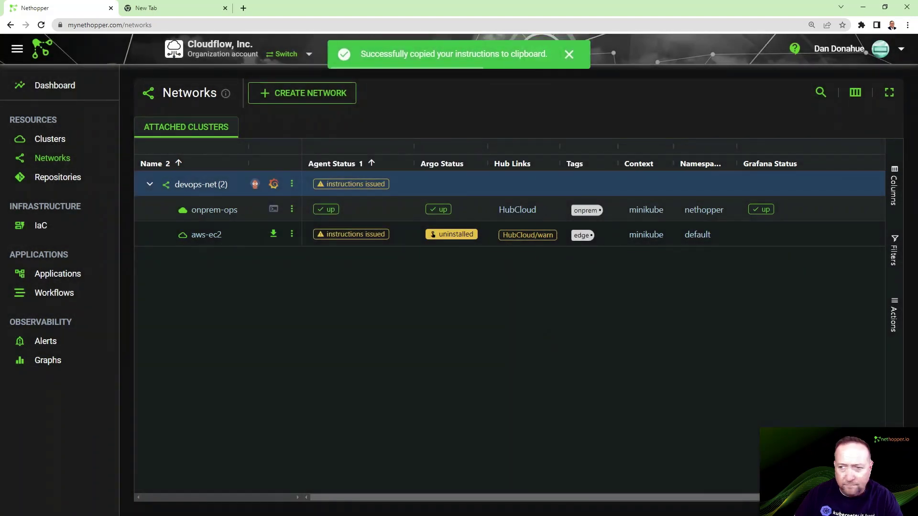
drag(880, 75, 344, 55)
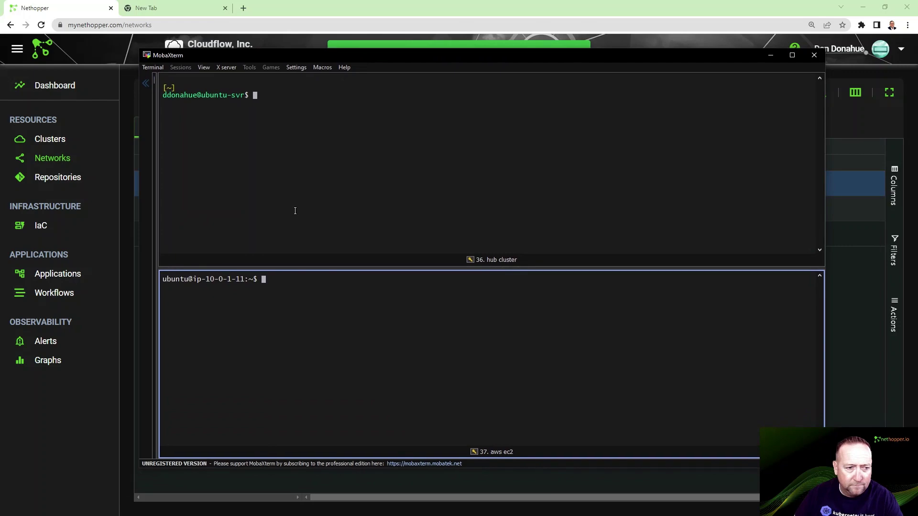
right_click(295, 292)
key(Return)
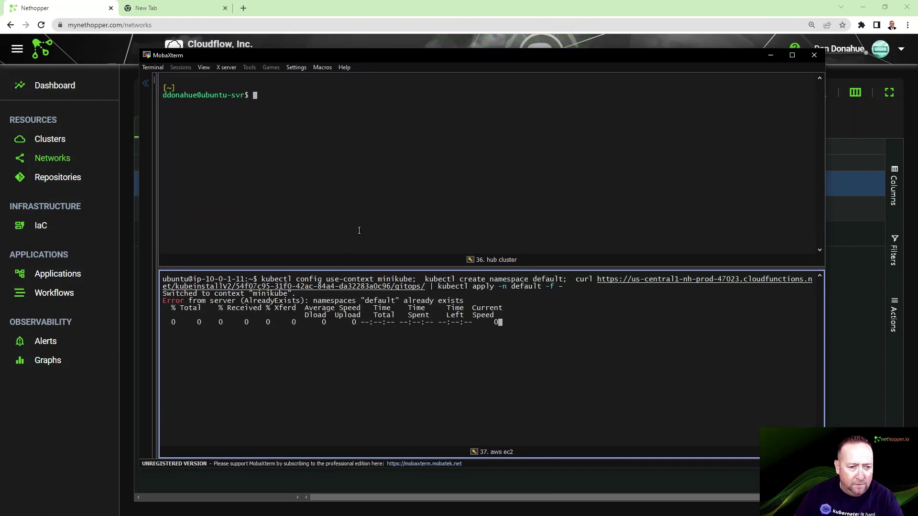
drag(390, 67, 916, 105)
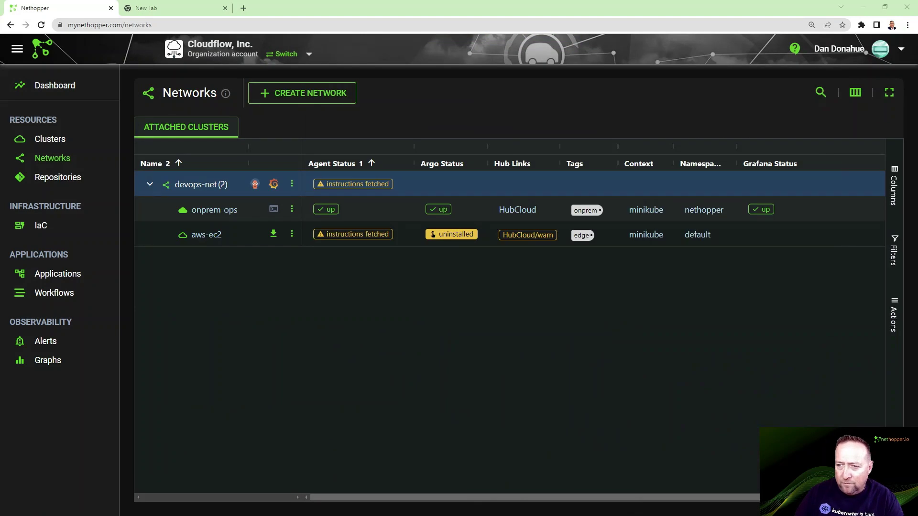
Step: Attach the gcp cluster to the devops-net network
click(292, 185)
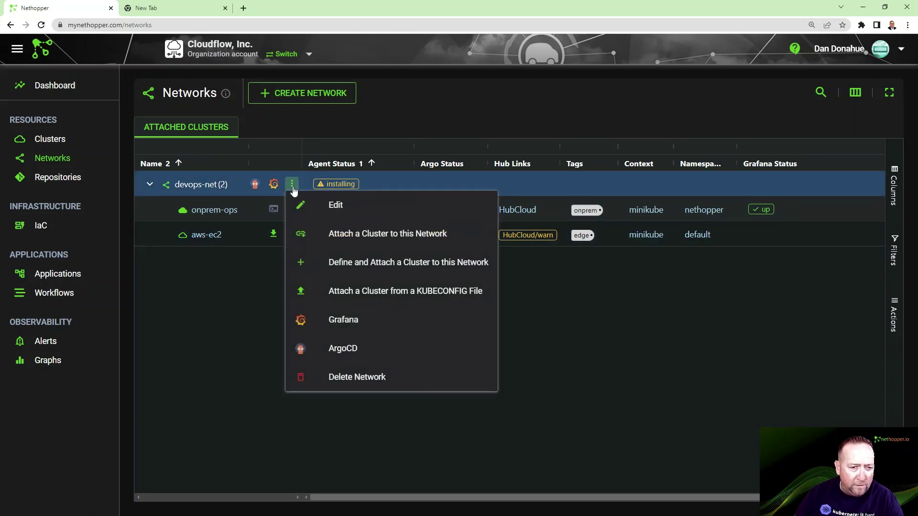
click(343, 234)
click(372, 264)
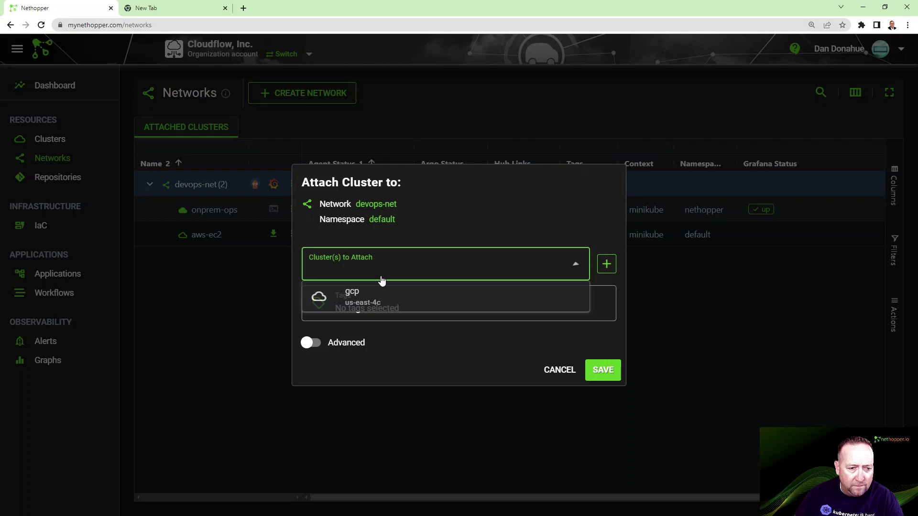
click(385, 301)
click(471, 208)
click(603, 370)
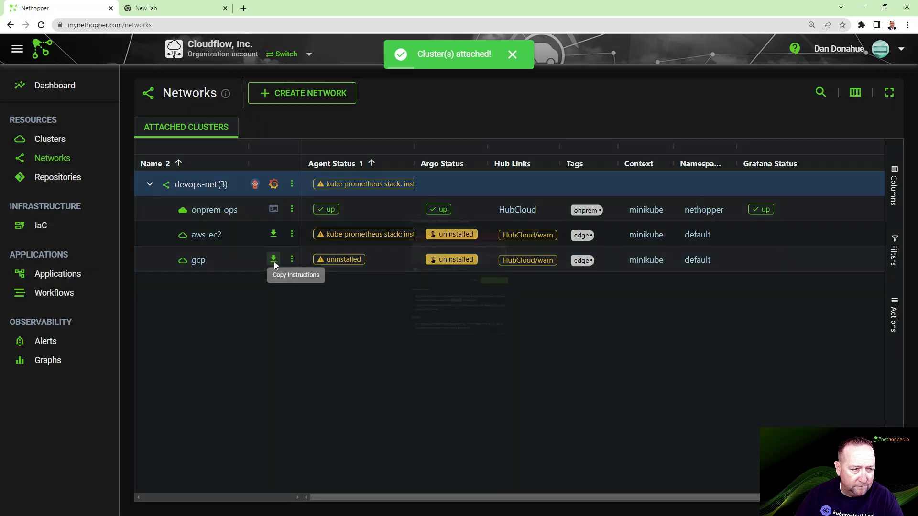
Step: Copy the gcp cluster's install instructions to the clipboard
click(274, 261)
click(507, 311)
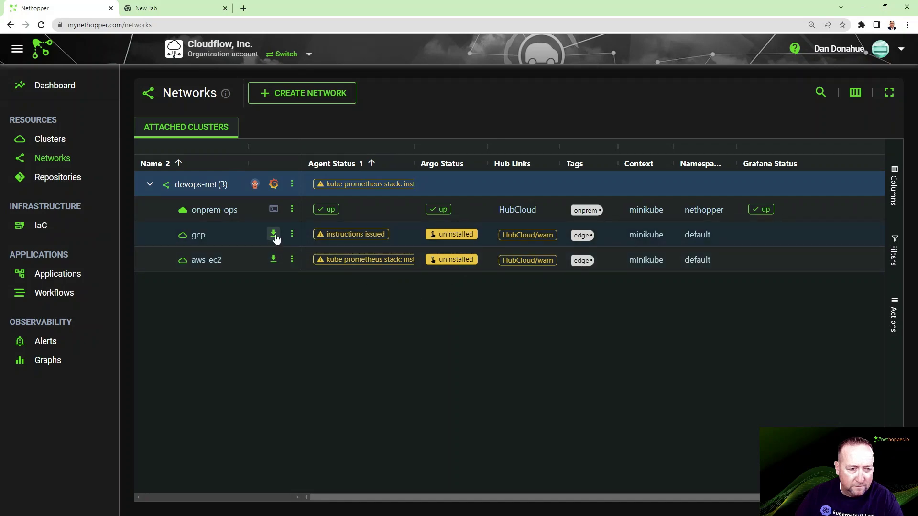
click(275, 237)
click(600, 311)
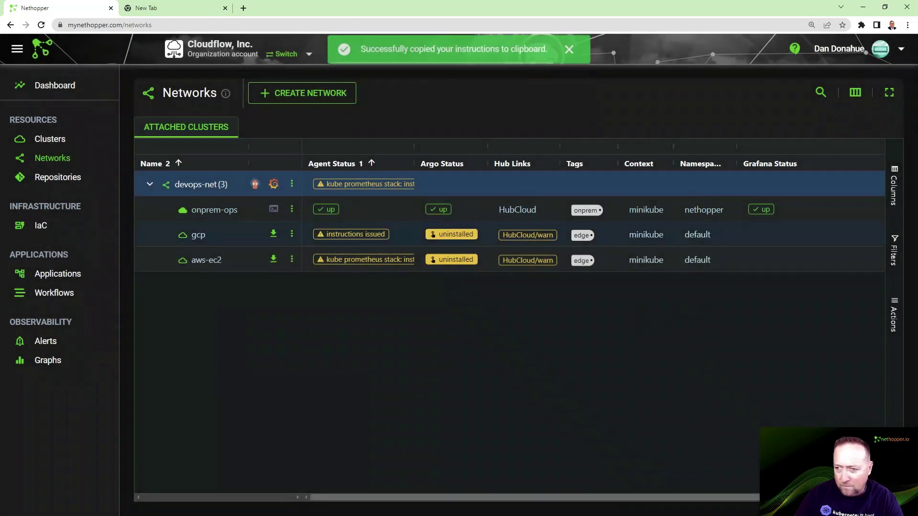
Step: Paste and run the Nethopper agent install command in the gcp VM's SSH-in-browser terminal
drag(917, 138, 366, 117)
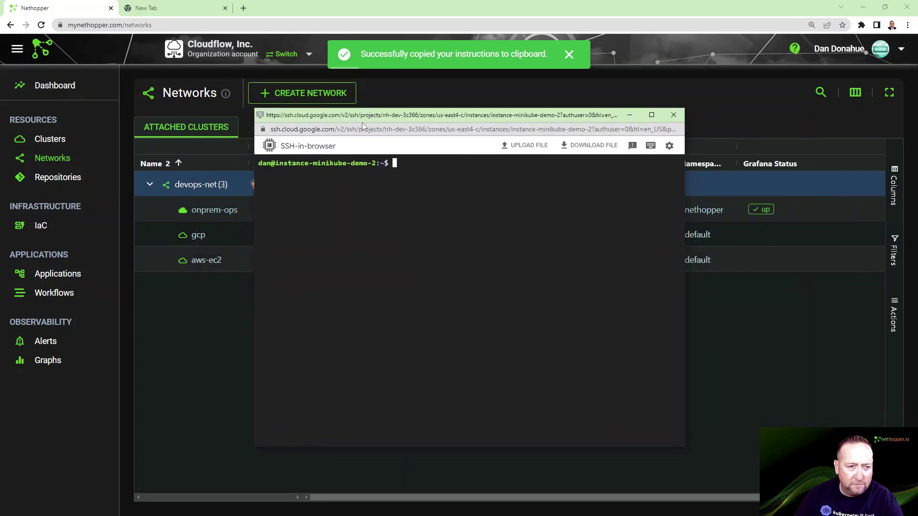
right_click(408, 173)
click(432, 247)
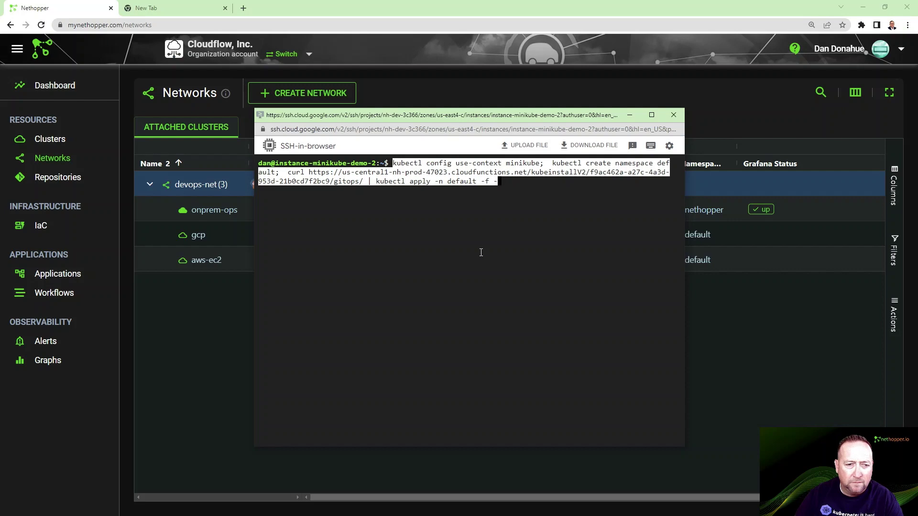
key(Return)
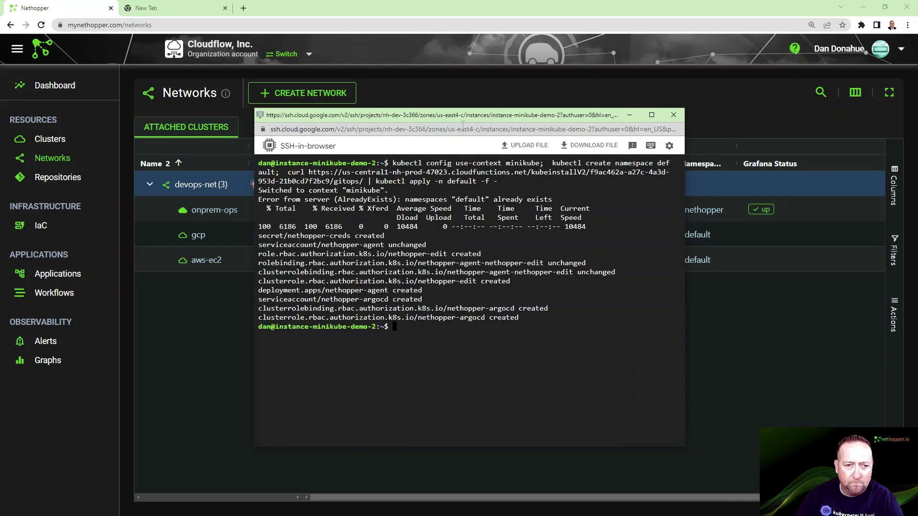
drag(463, 114, 917, 120)
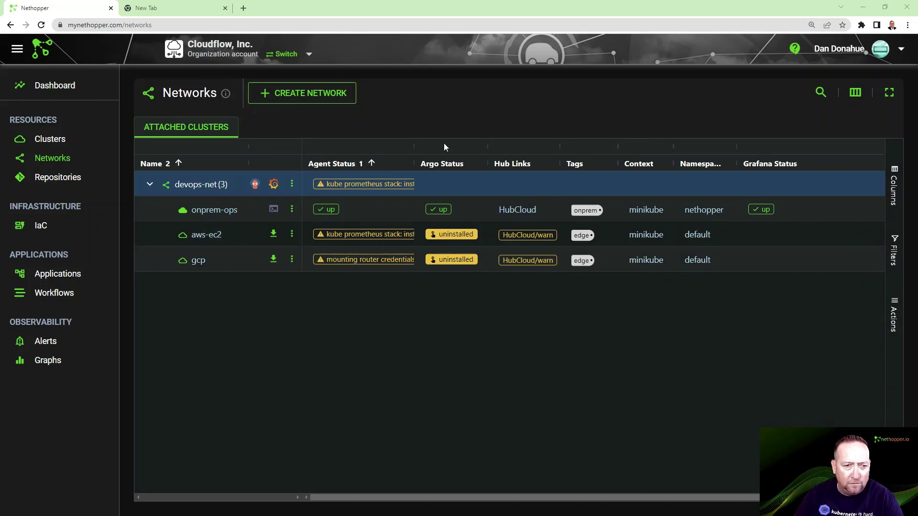
Step: Widen the Agent Status column to read the devops-net clusters' statuses
drag(414, 146, 441, 146)
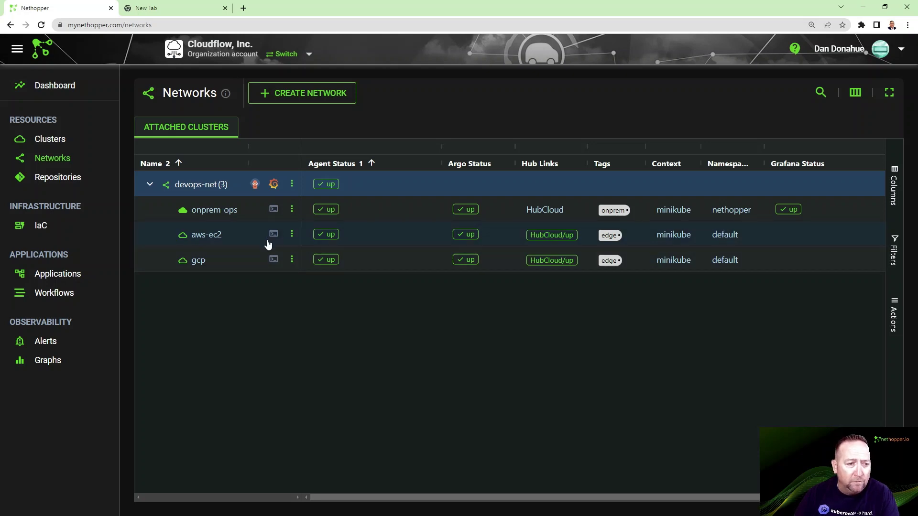
Step: Run 'kubectl get all -n nethopper' in a terminal on the onprem-ops cluster
click(274, 210)
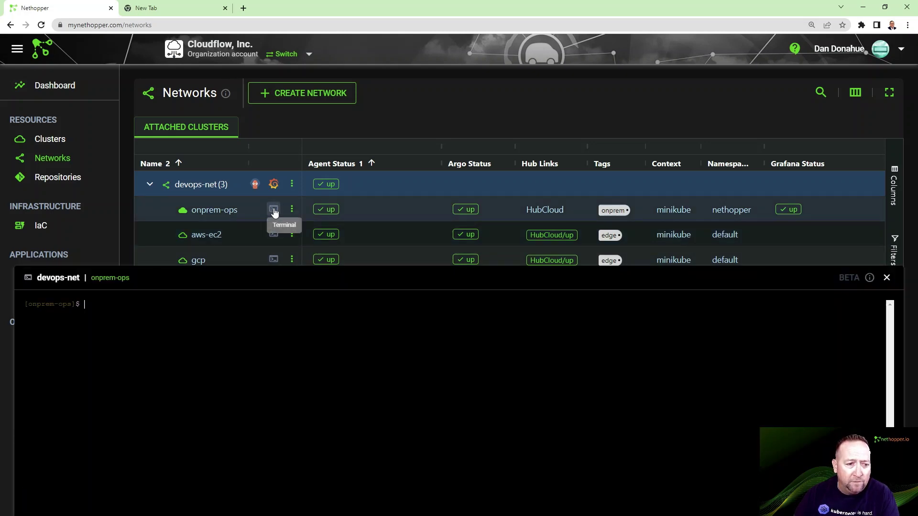
text(k get)
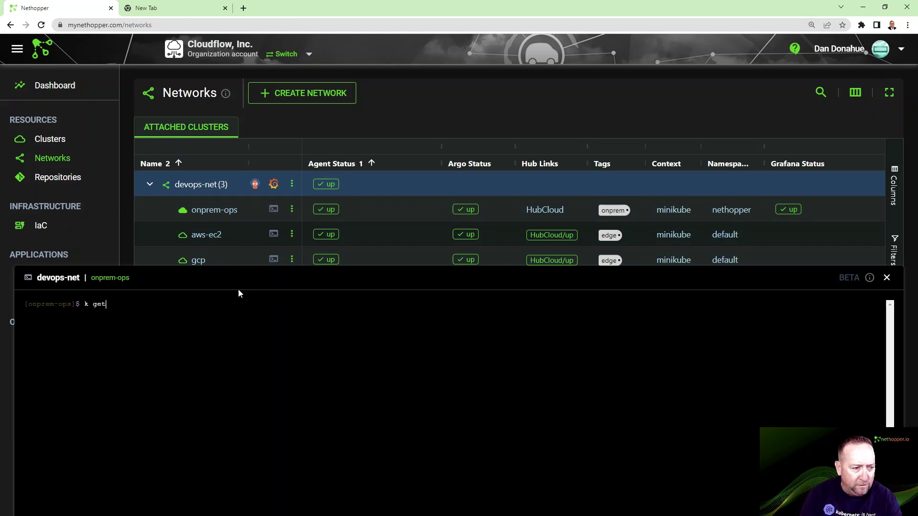
key(BackSpace)
key(BackSpace)
key(BackSpace)
key(BackSpace)
key(BackSpace)
key(BackSpace)
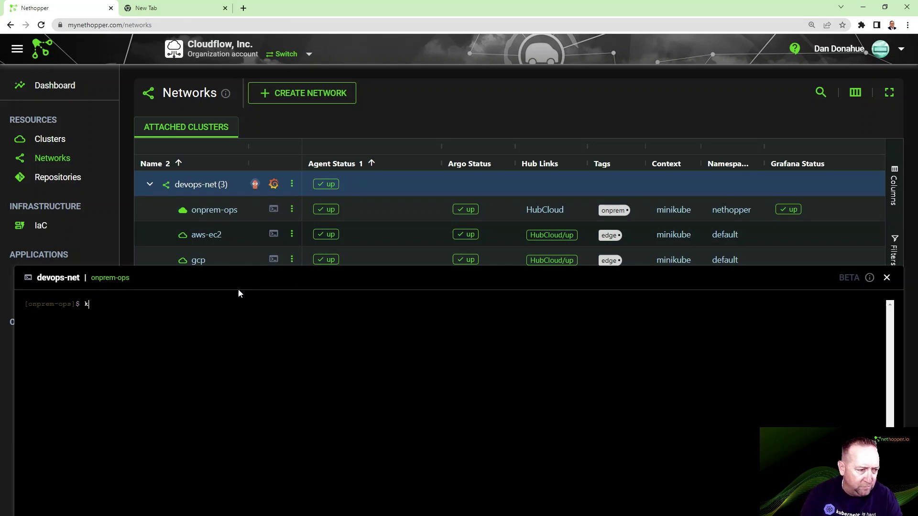
text(kubectl get )
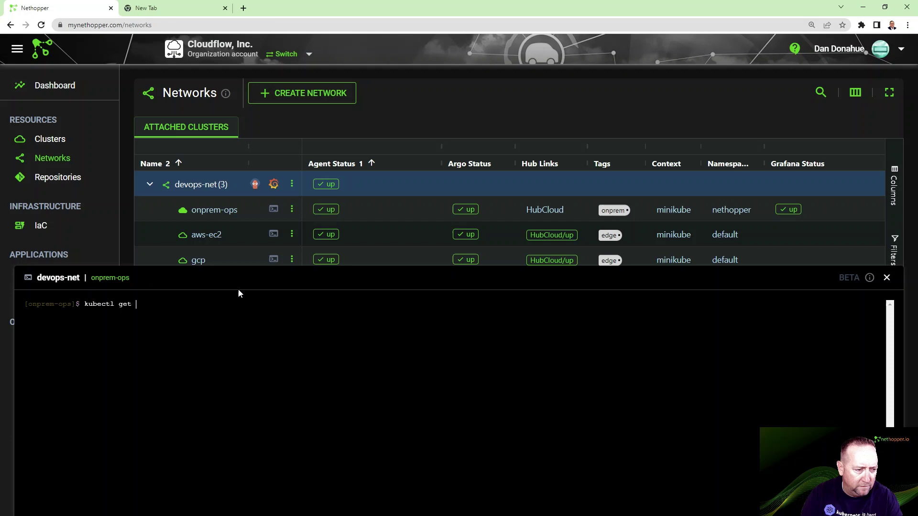
text(all -n nethop)
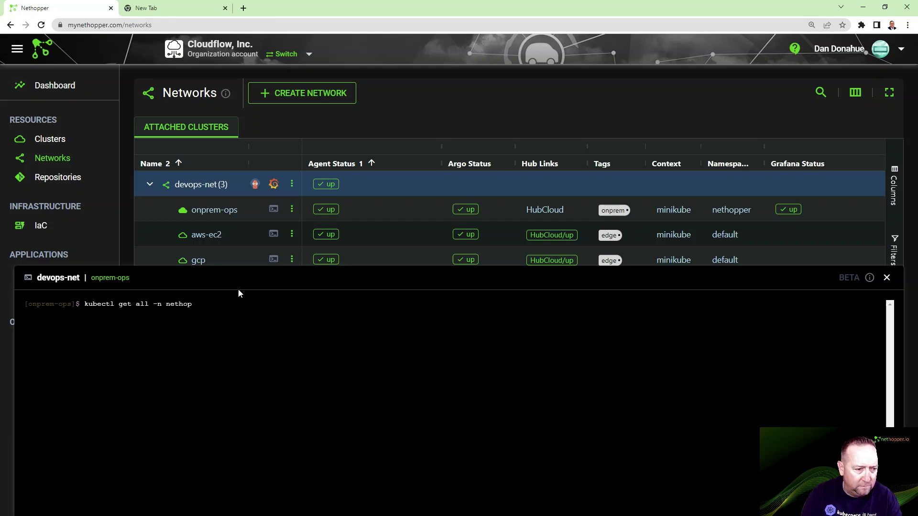
text(per)
key(Return)
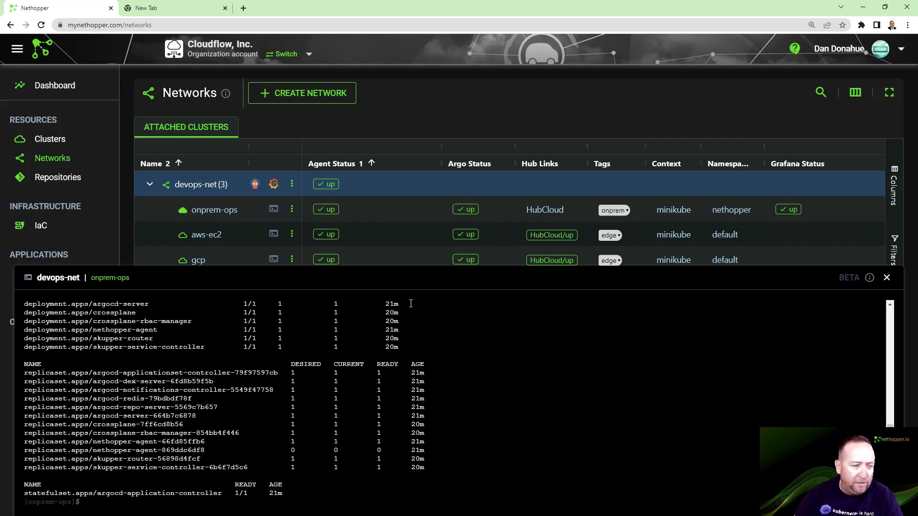
Step: Close the onprem-ops terminal, then run 'kubectl get all' in an aws-ec2 terminal and close it
click(879, 278)
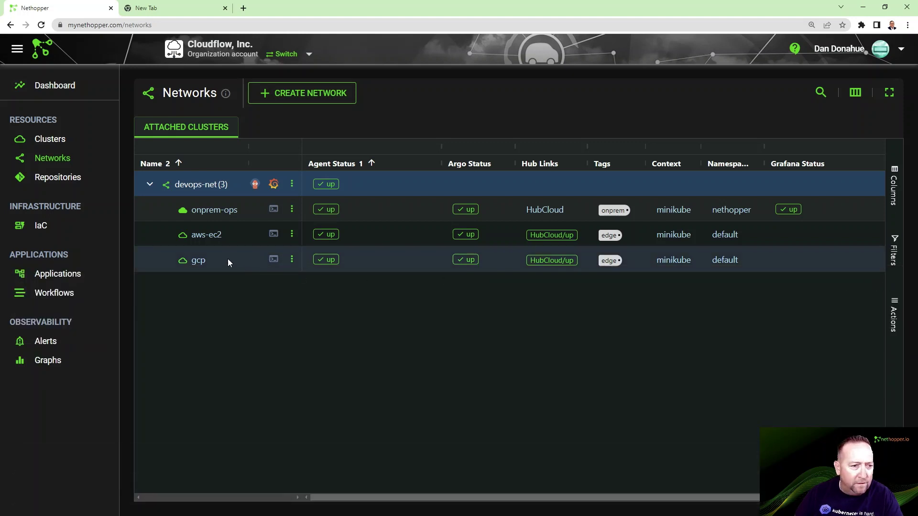
click(273, 234)
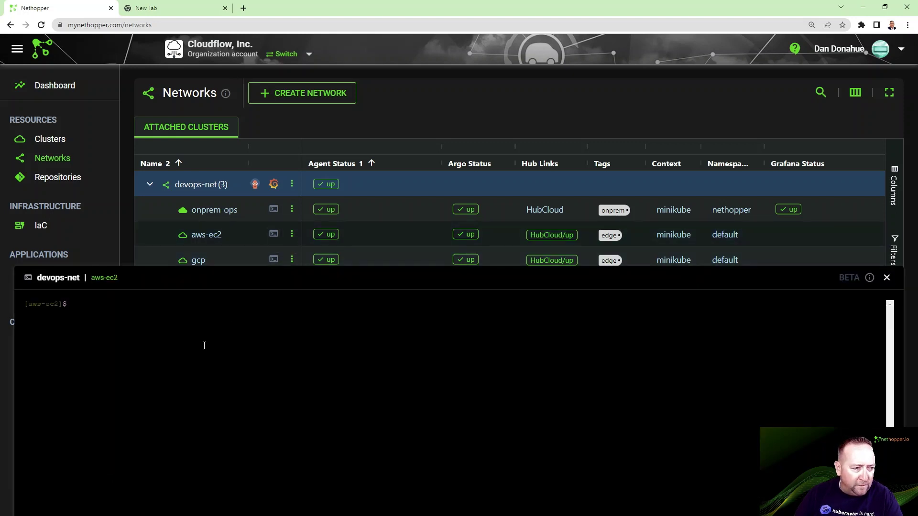
text(kubect)
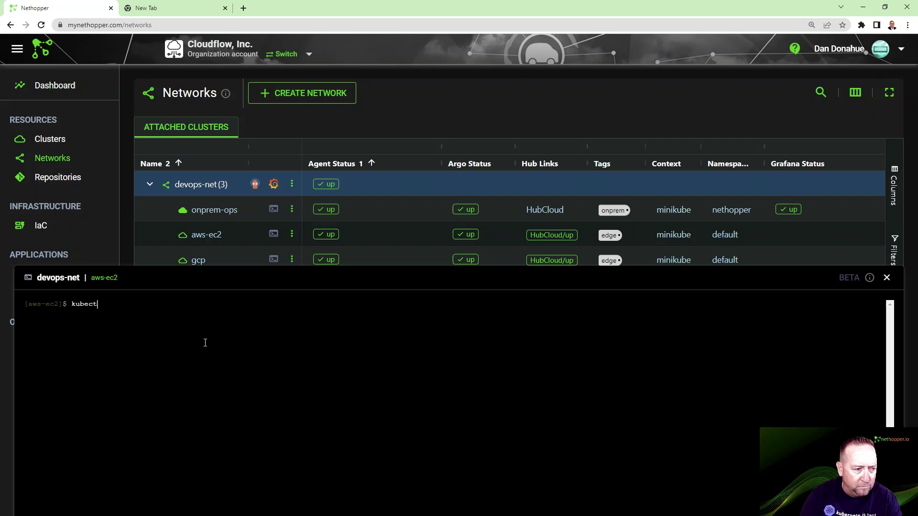
text(l get all)
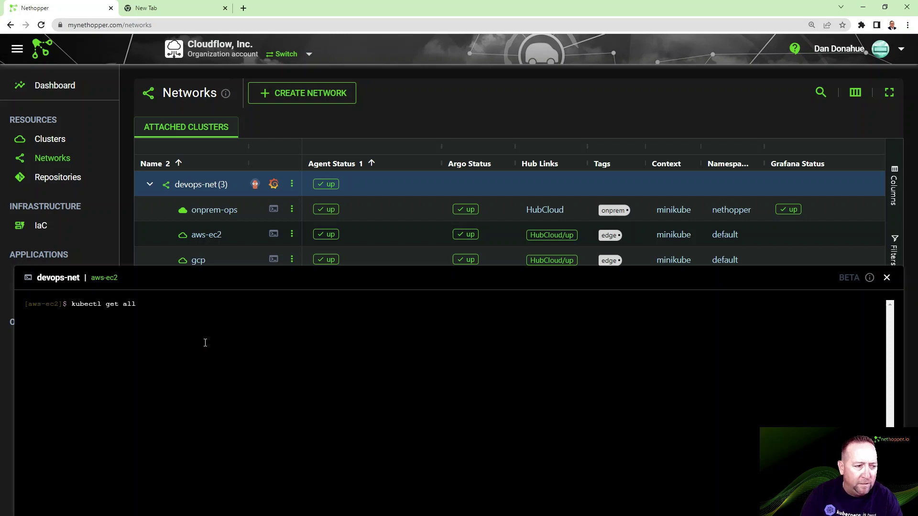
key(Return)
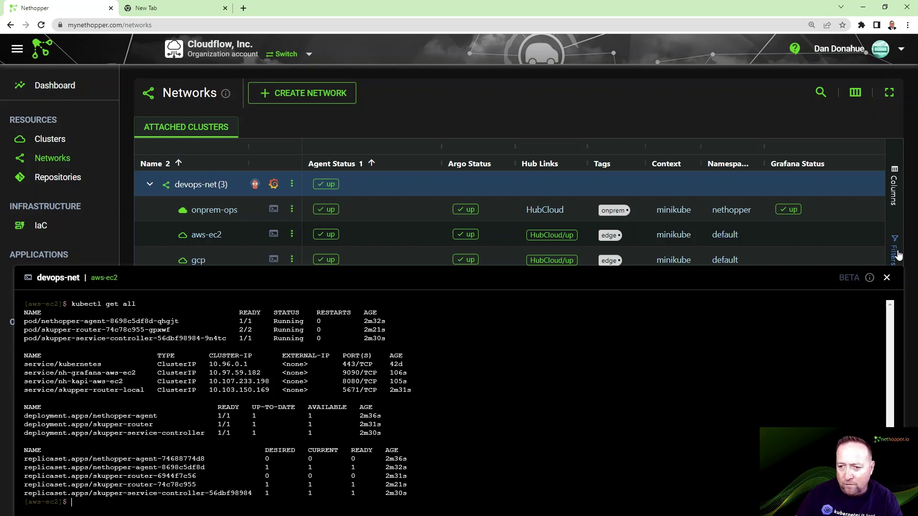
click(886, 278)
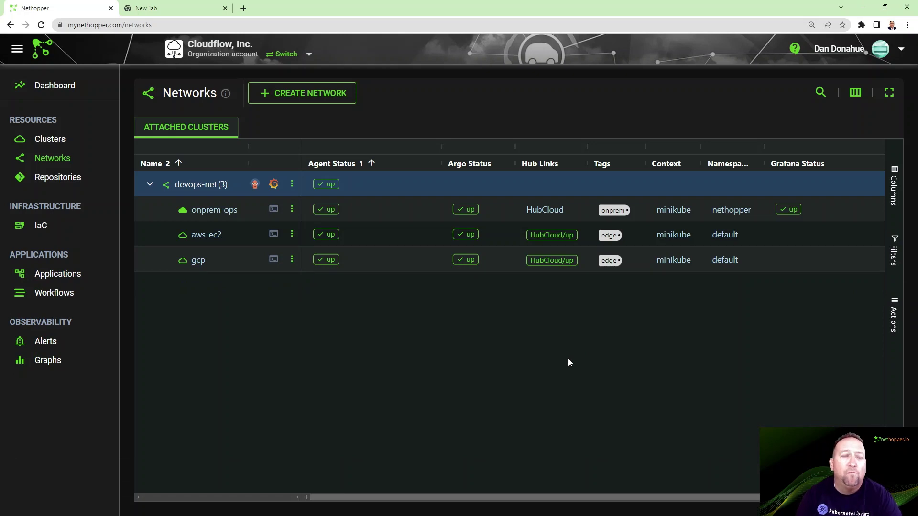